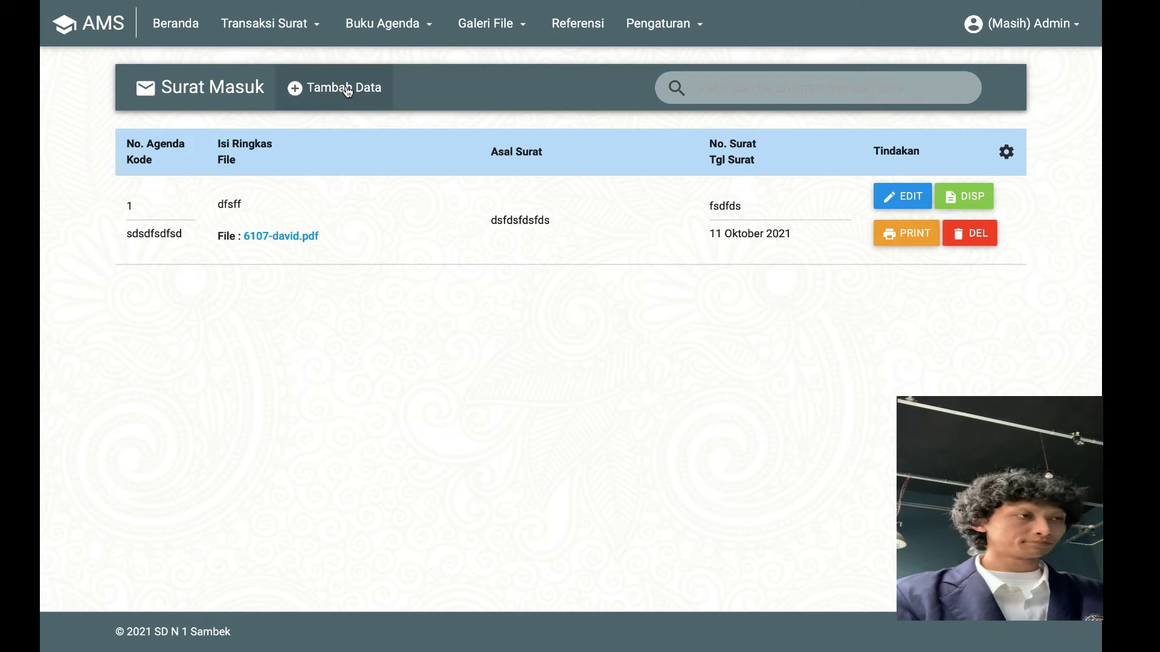
Open the Tambah Data Surat Masuk form, which has agenda number 2 prefilled
click(347, 91)
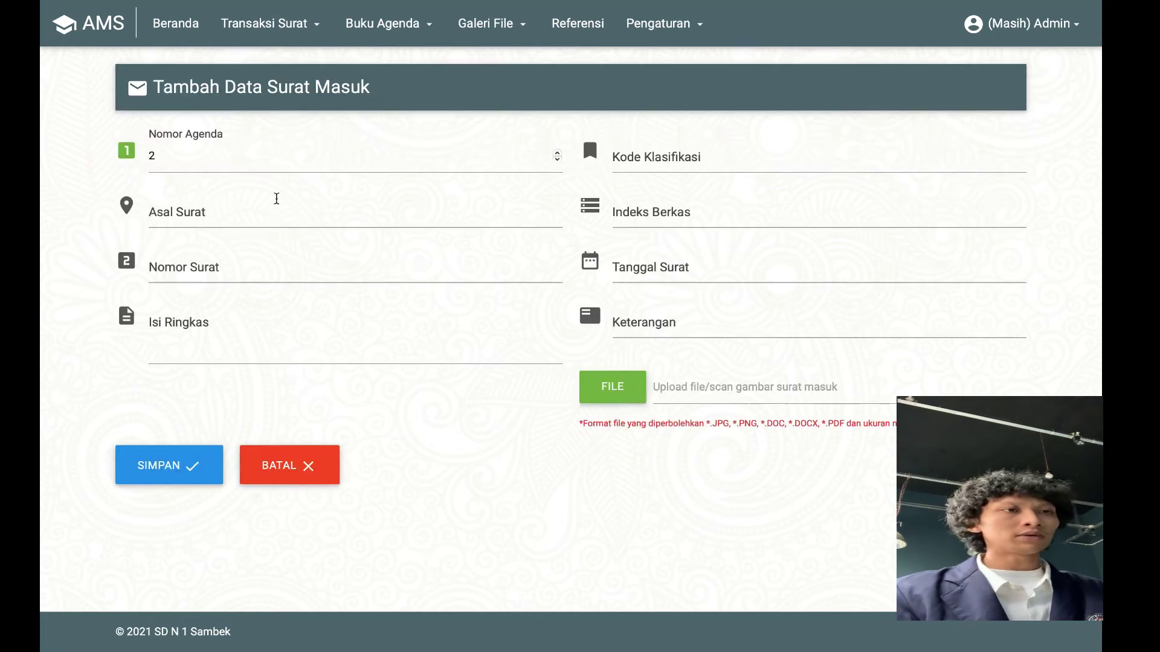
Enter agenda number 1, origin wonosobo, letter number 1 and summary risk
click(247, 160)
key(BackSpace)
text(1)
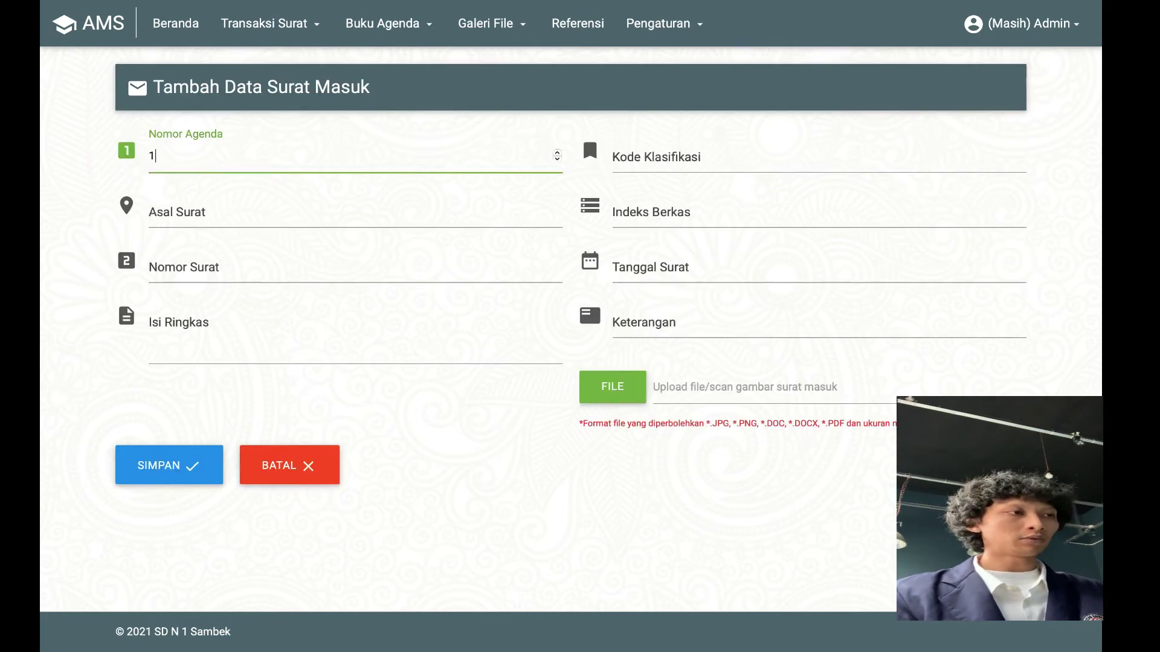
click(225, 213)
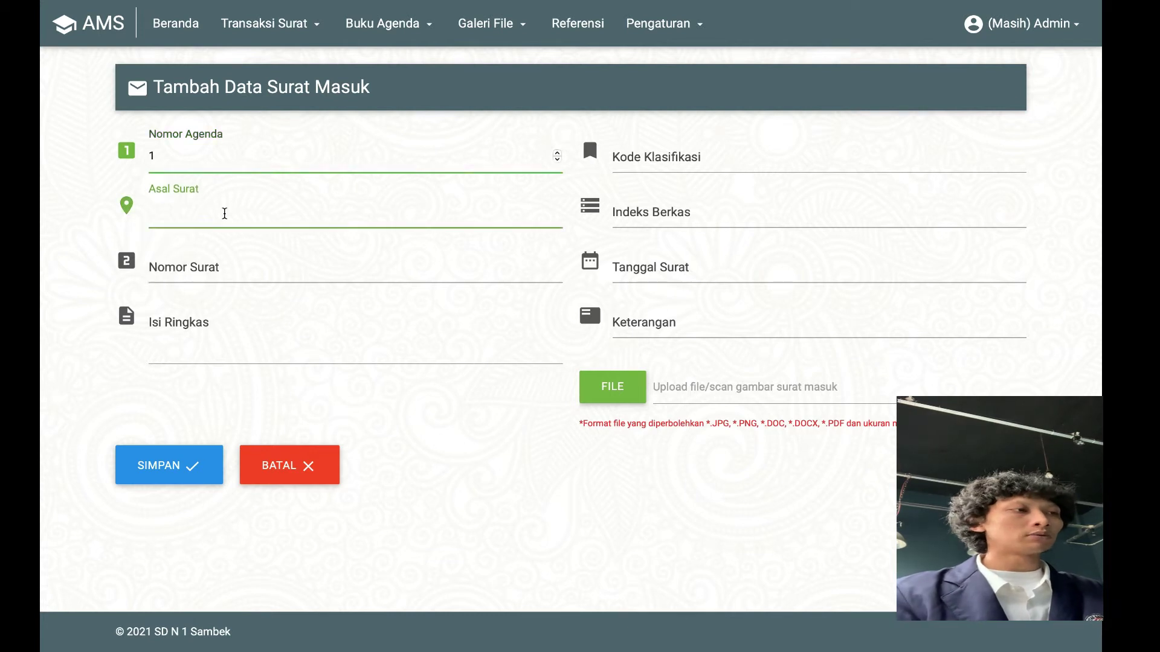
text(1)
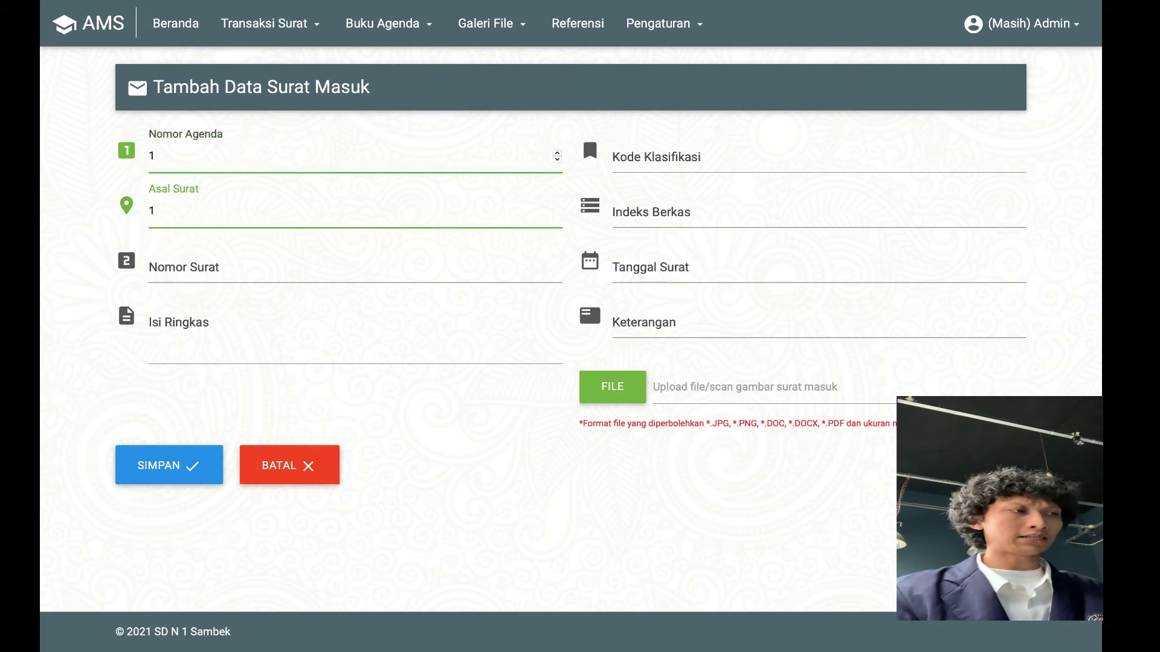
text(onosobo)
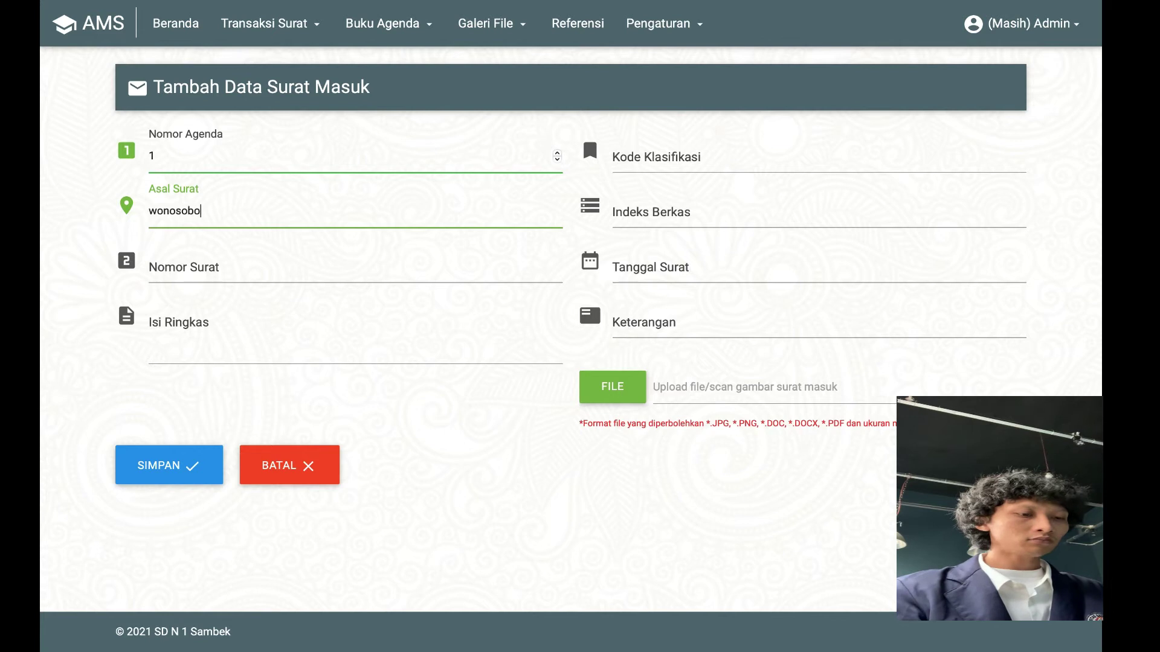
click(235, 268)
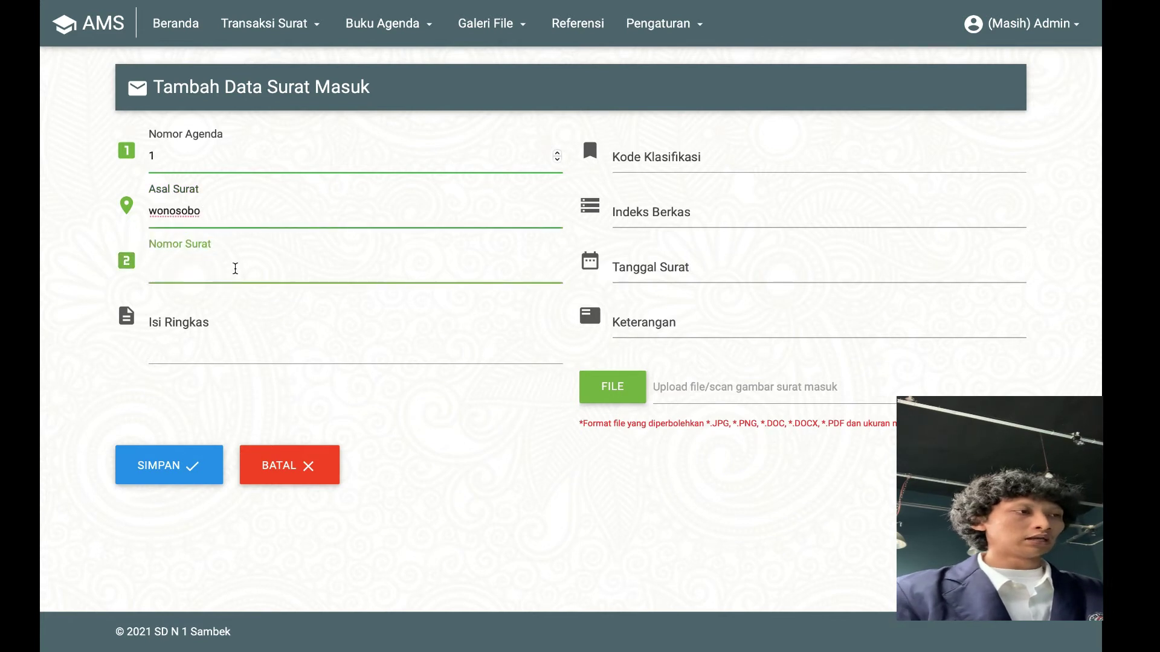
text(1)
click(229, 342)
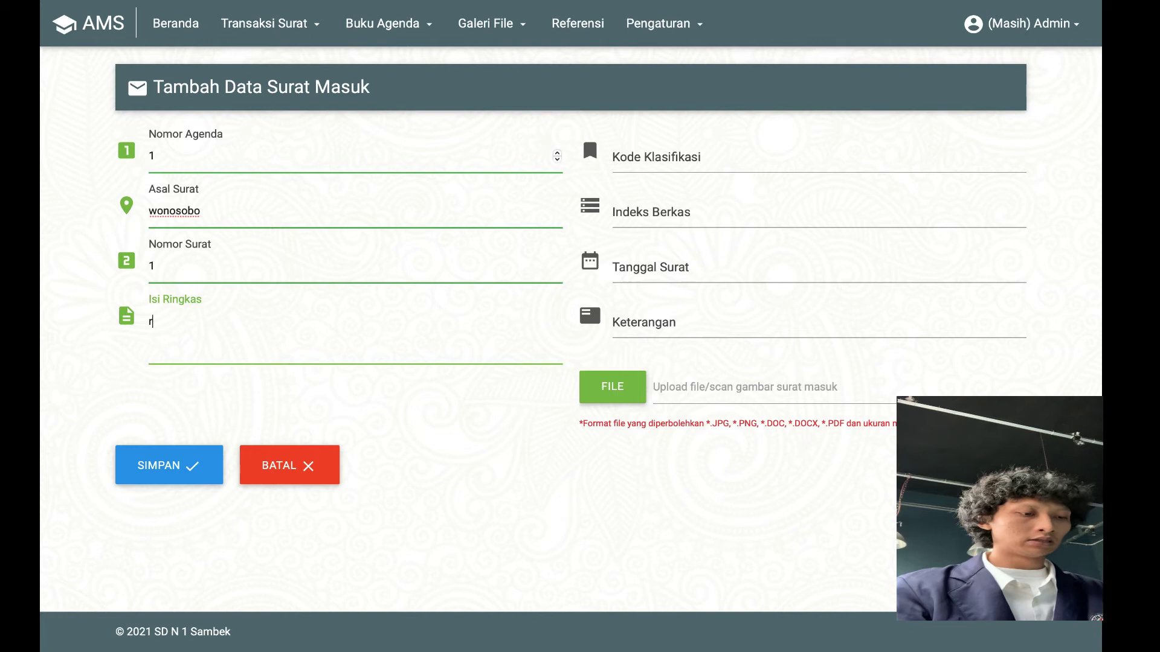
text(rizki)
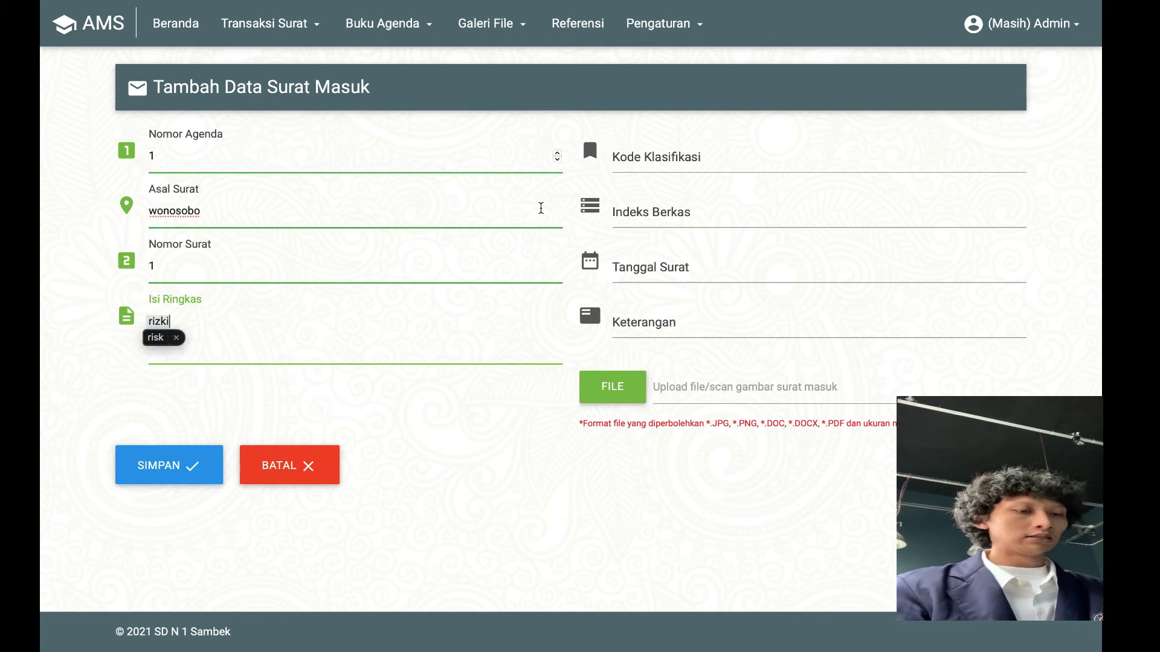
Set classification code 1, index 1, letter date 2021-11-11 and remark 'sakit'
click(651, 158)
text(1)
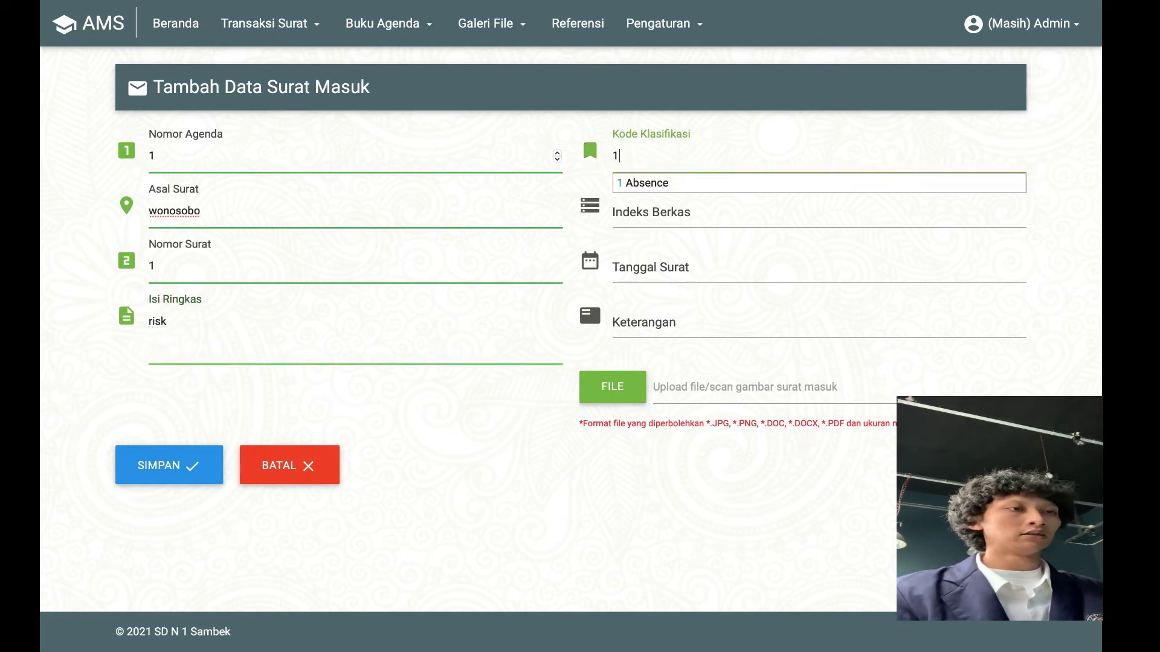
click(650, 183)
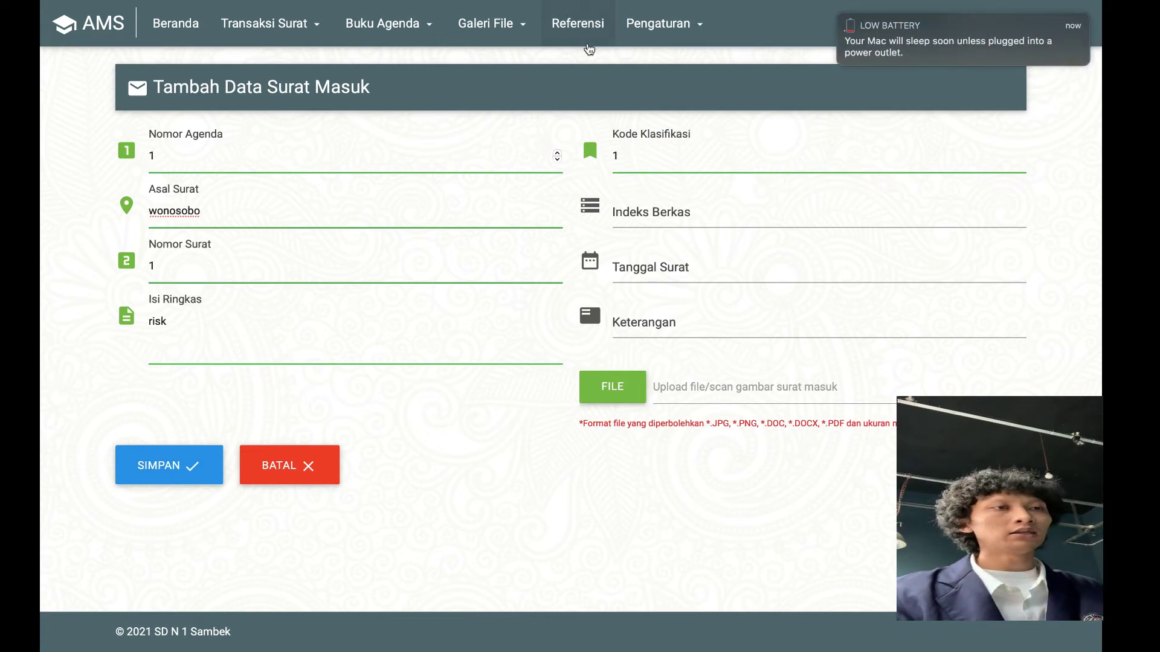
click(658, 211)
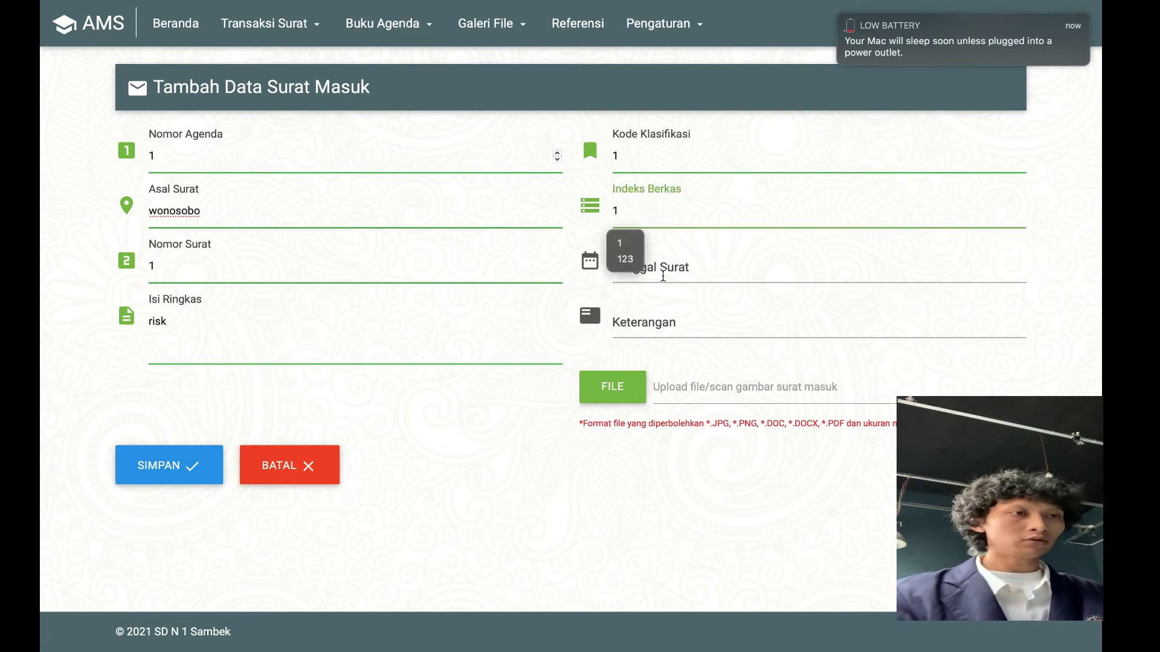
click(662, 269)
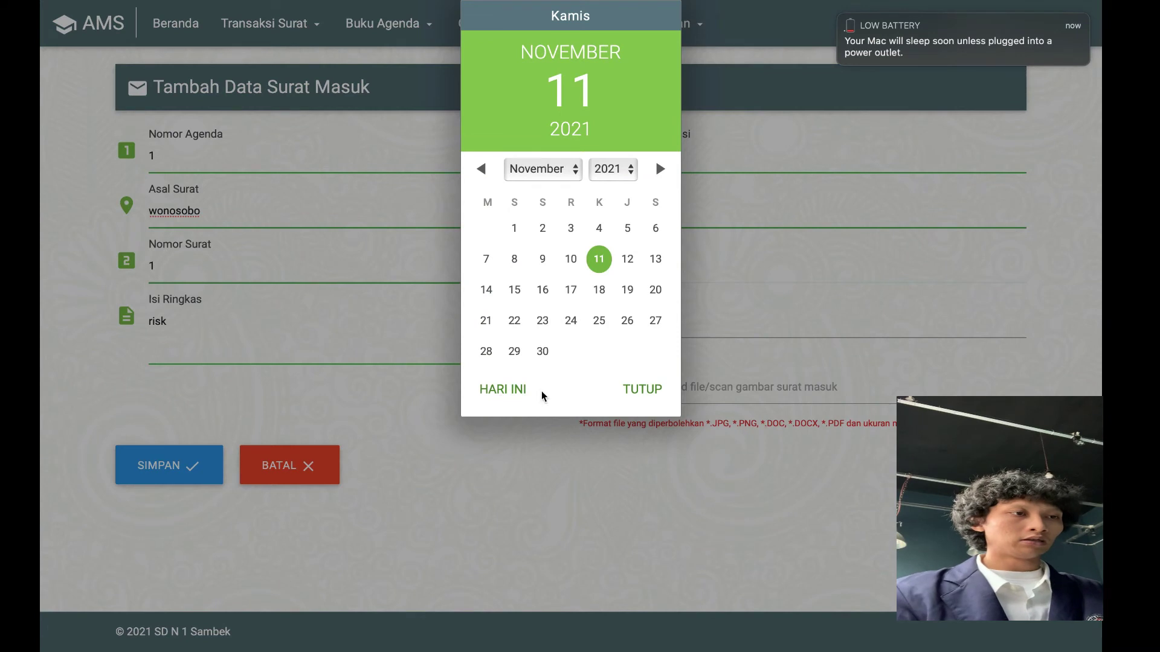
click(642, 393)
click(649, 331)
text(saki)
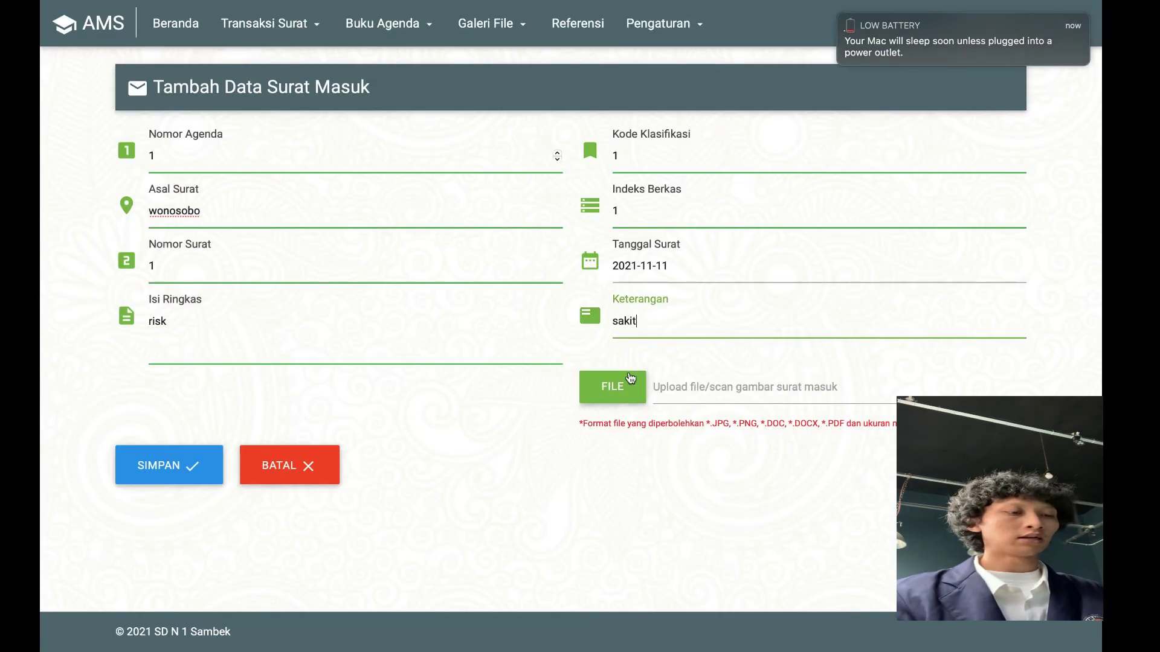
text(t)
click(631, 397)
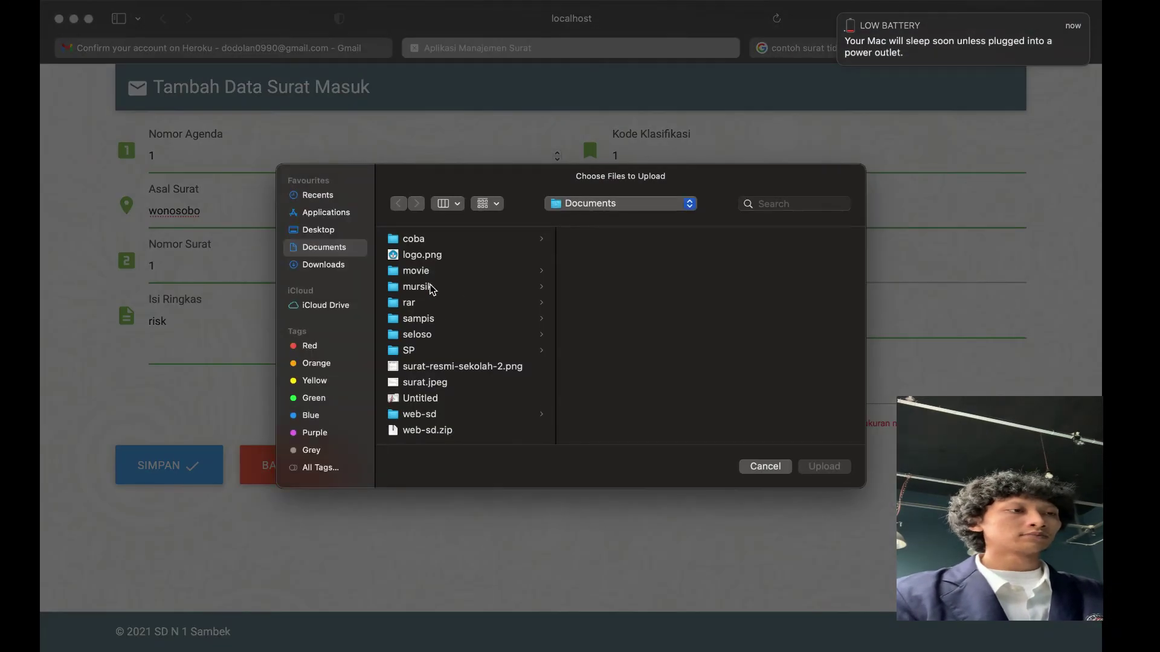
Attach surat.jpeg from the Documents folder and save the incoming letter
click(324, 267)
scroll(471, 284, down, 10)
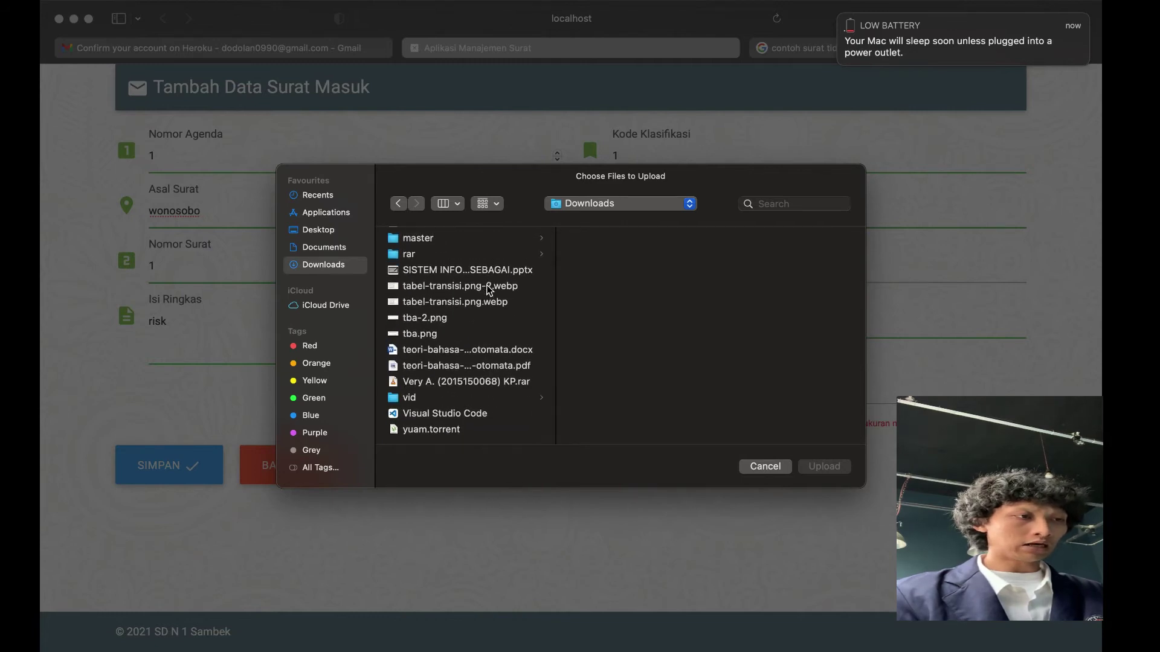
scroll(484, 290, up, 10)
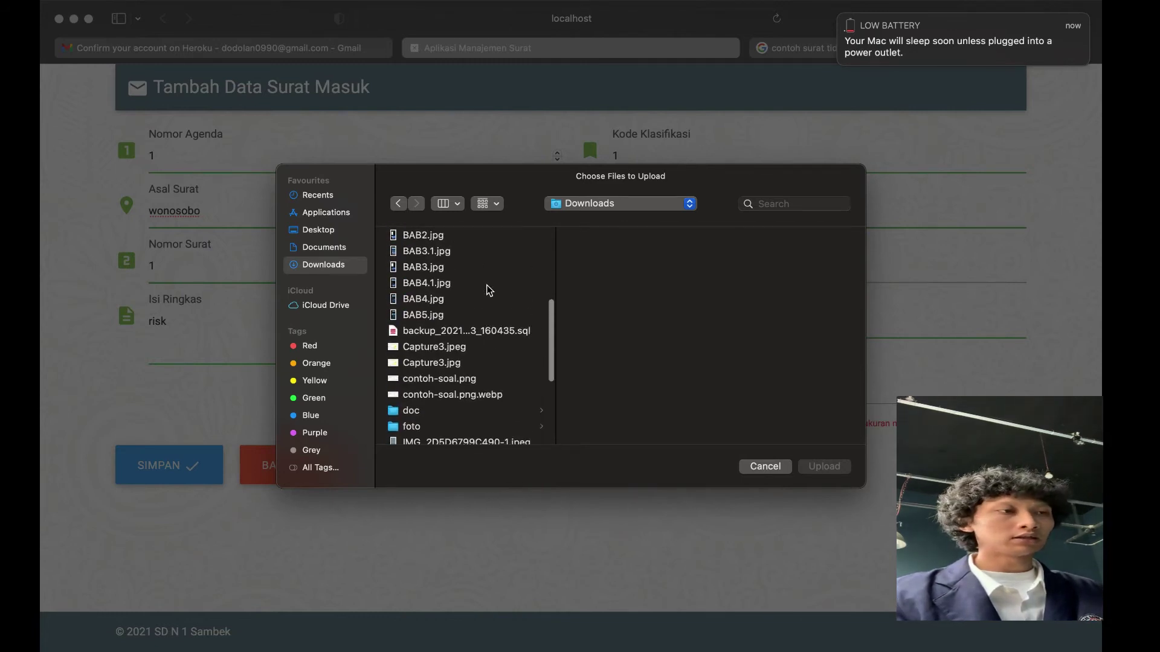
click(331, 244)
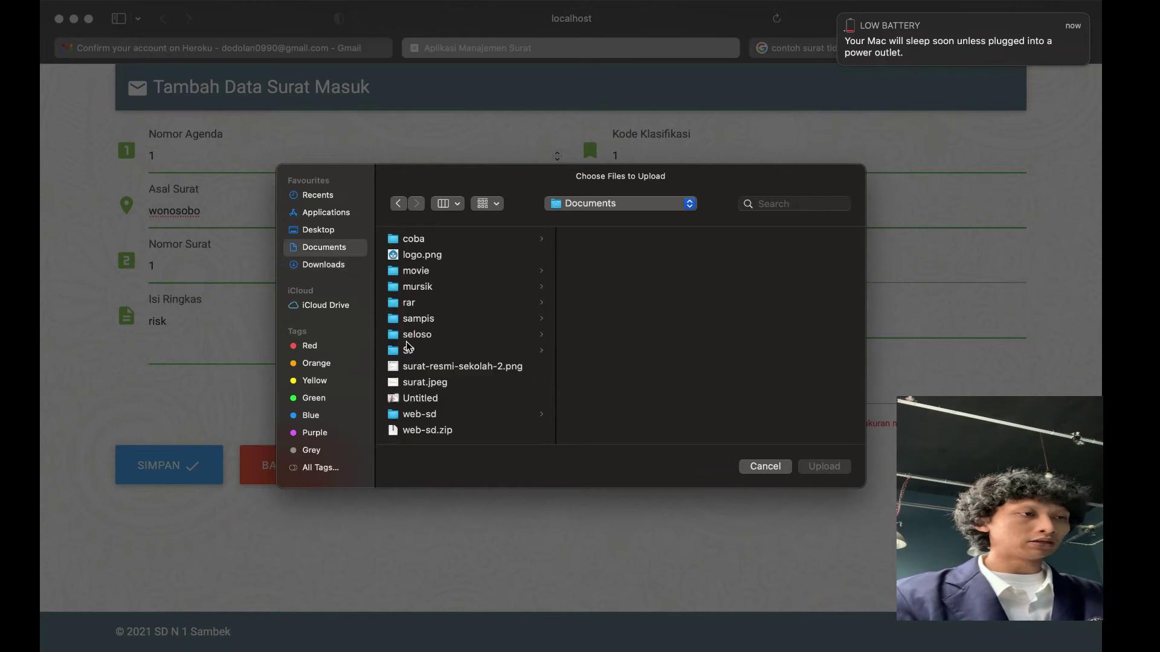
double_click(428, 385)
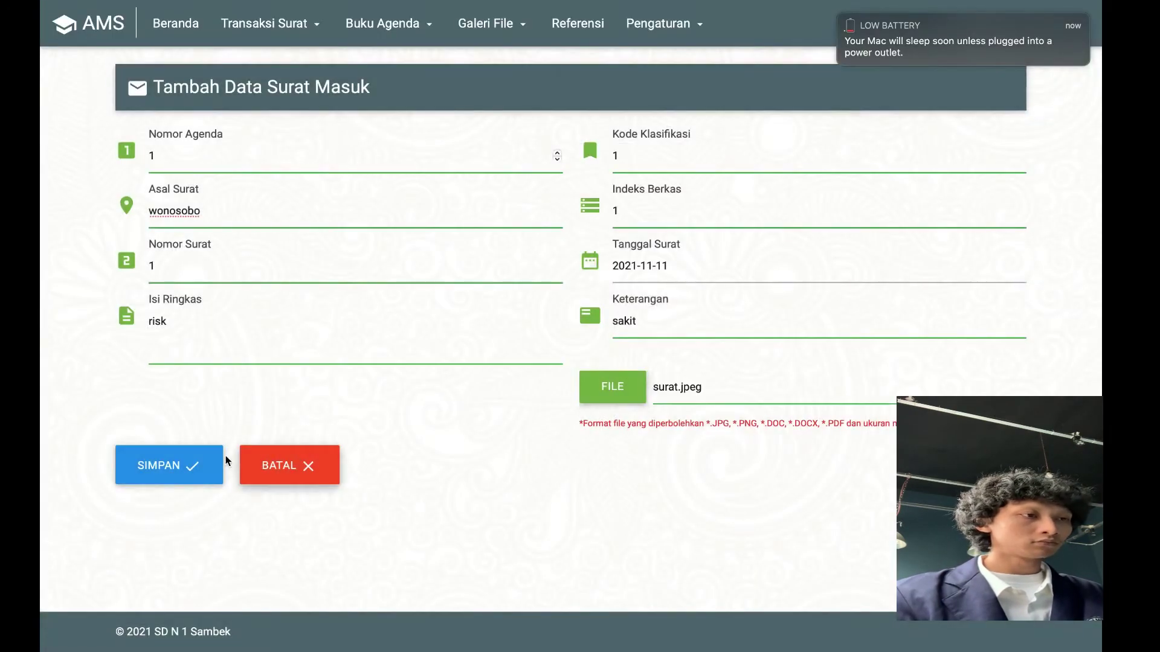
click(208, 464)
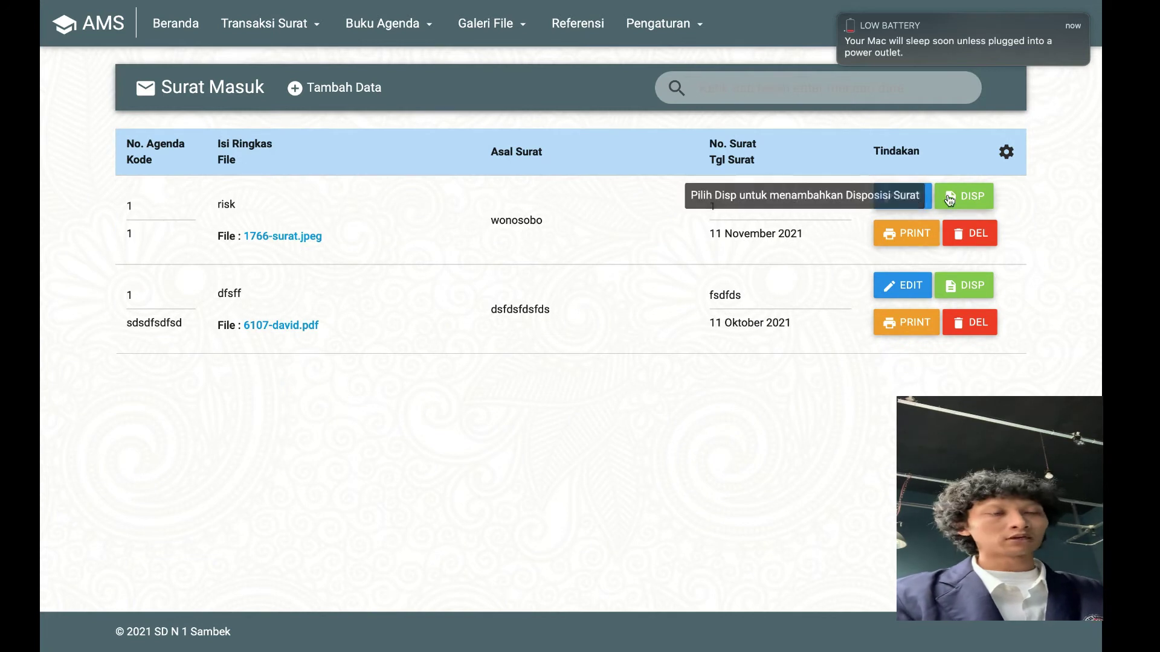
Save a disposition for the risk letter to kantor, content 'absensi', deadline 2021-11-11, note 'saki'
click(971, 204)
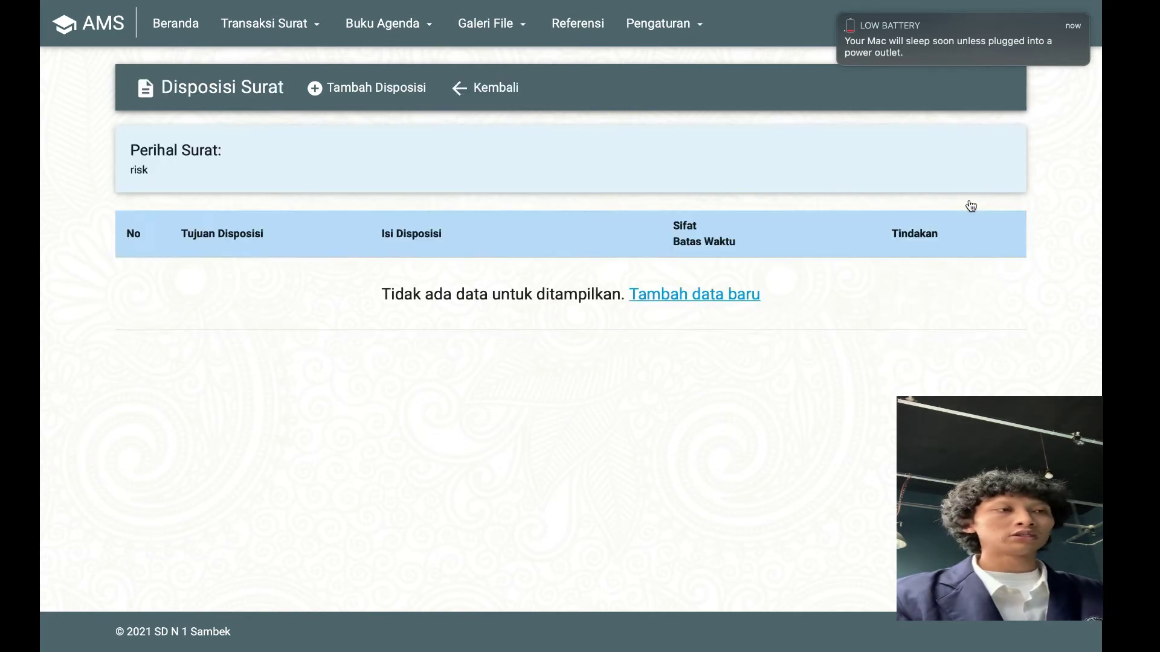
click(721, 296)
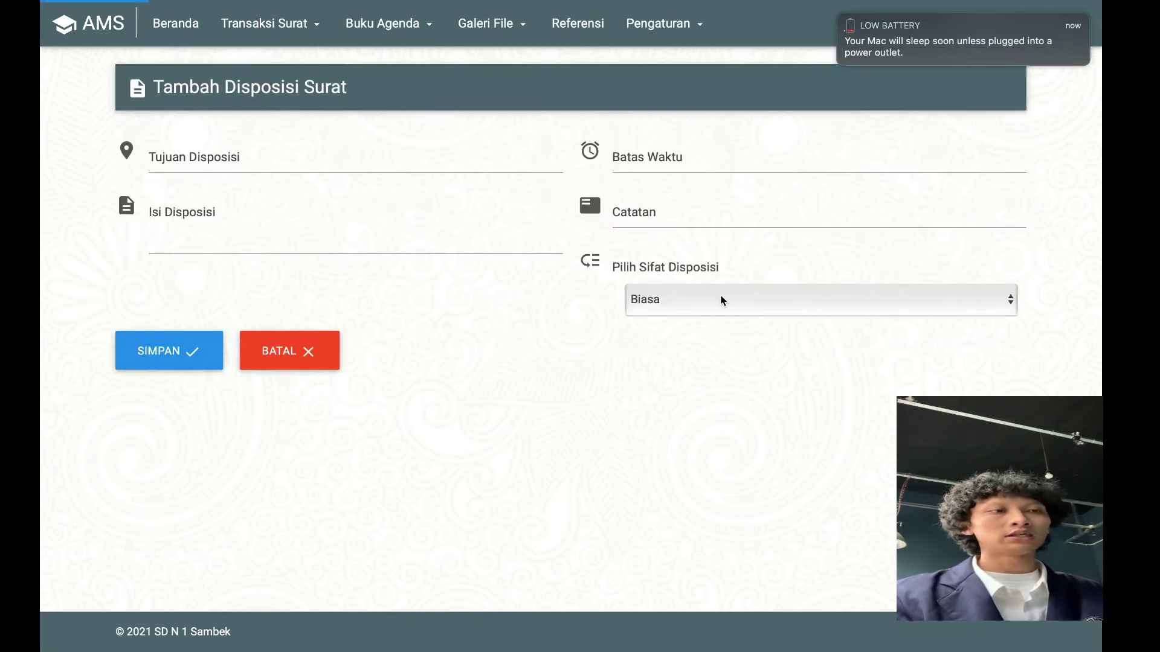
click(366, 164)
text(kantor)
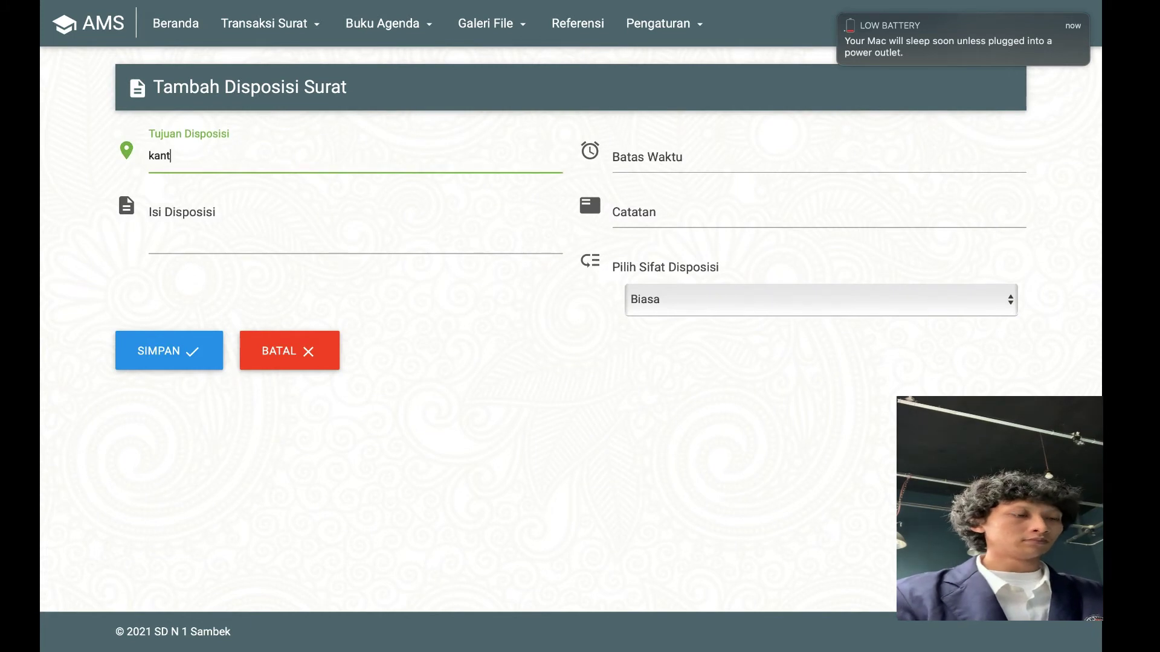
click(365, 234)
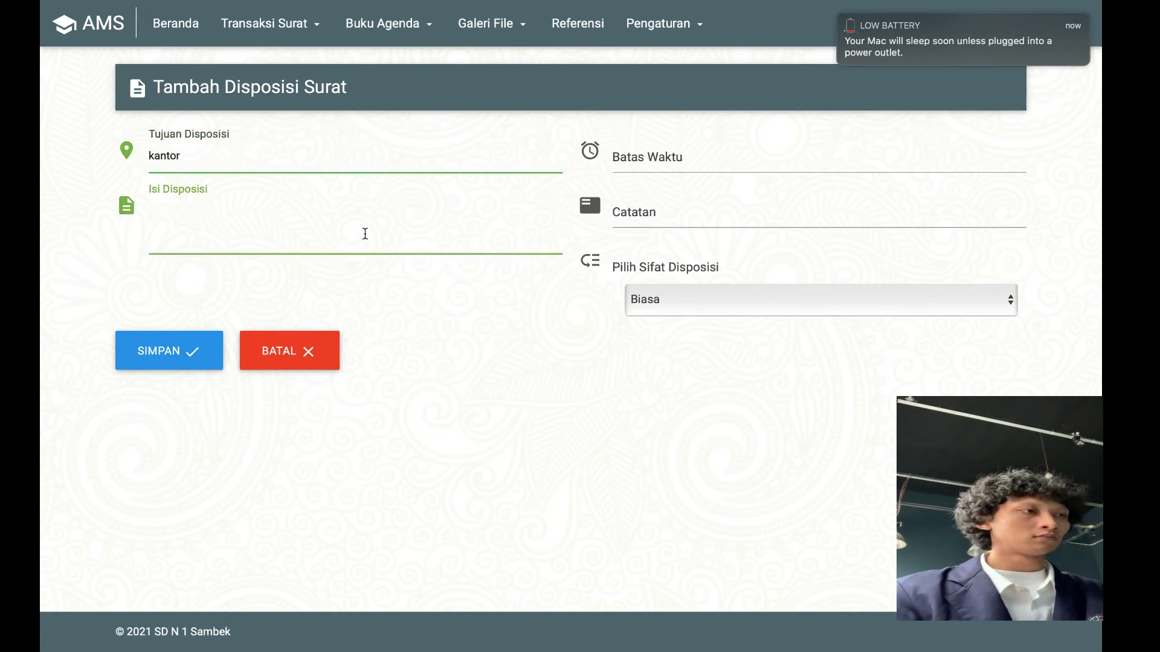
text(absensi)
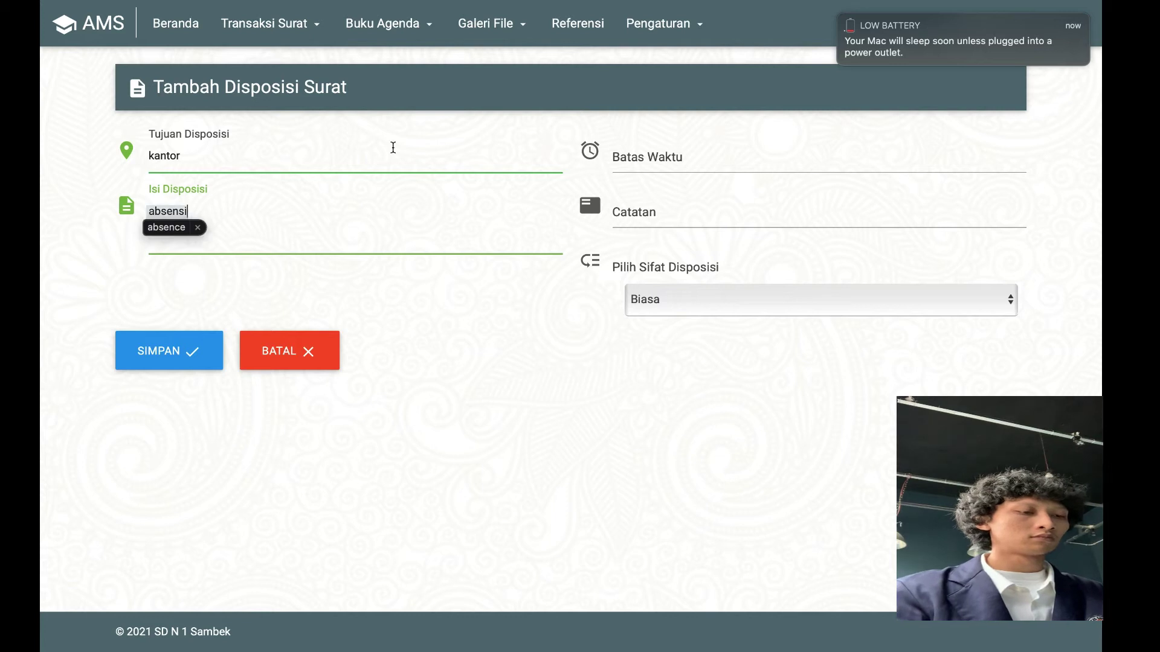
click(630, 163)
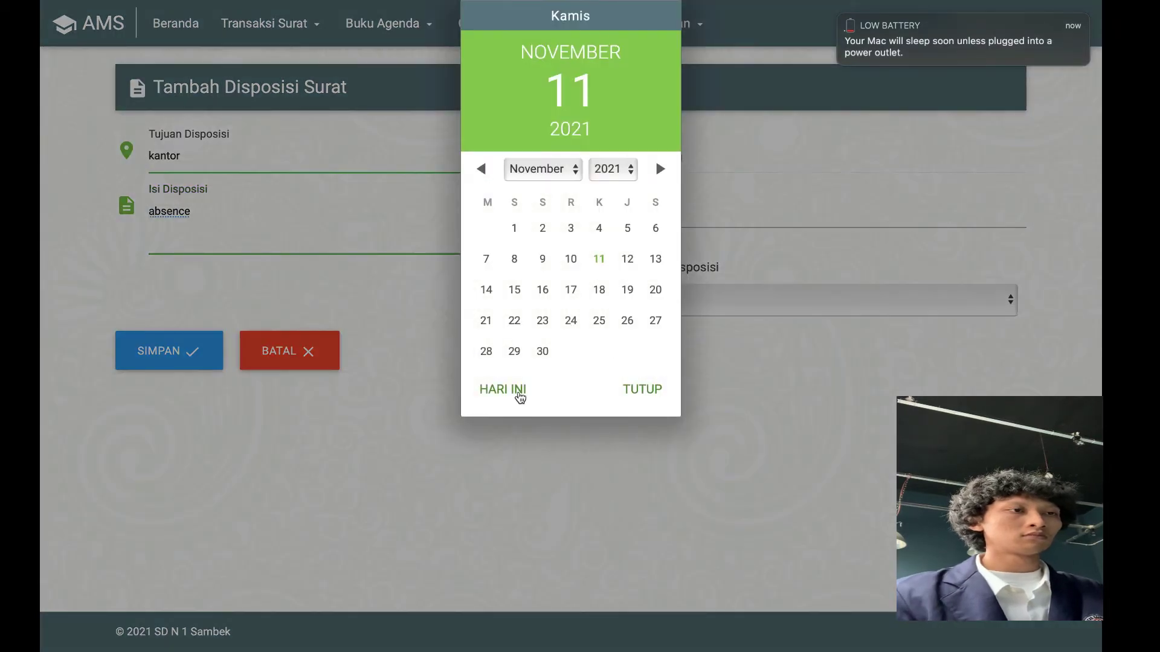
click(520, 391)
click(640, 390)
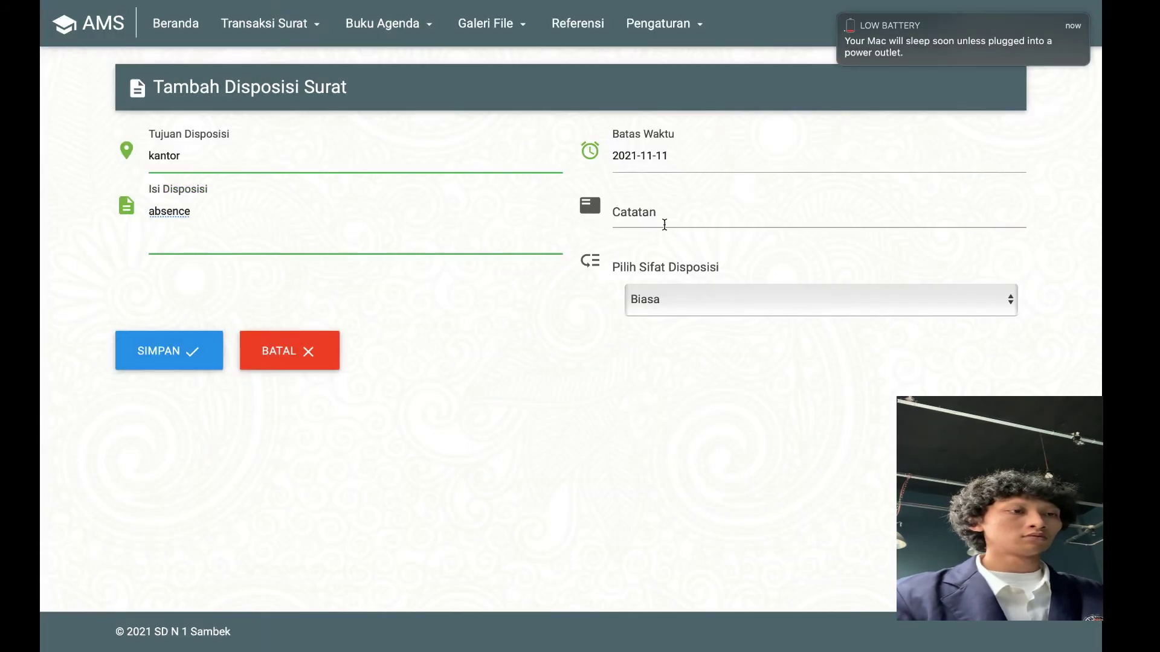
click(664, 225)
text(sakit)
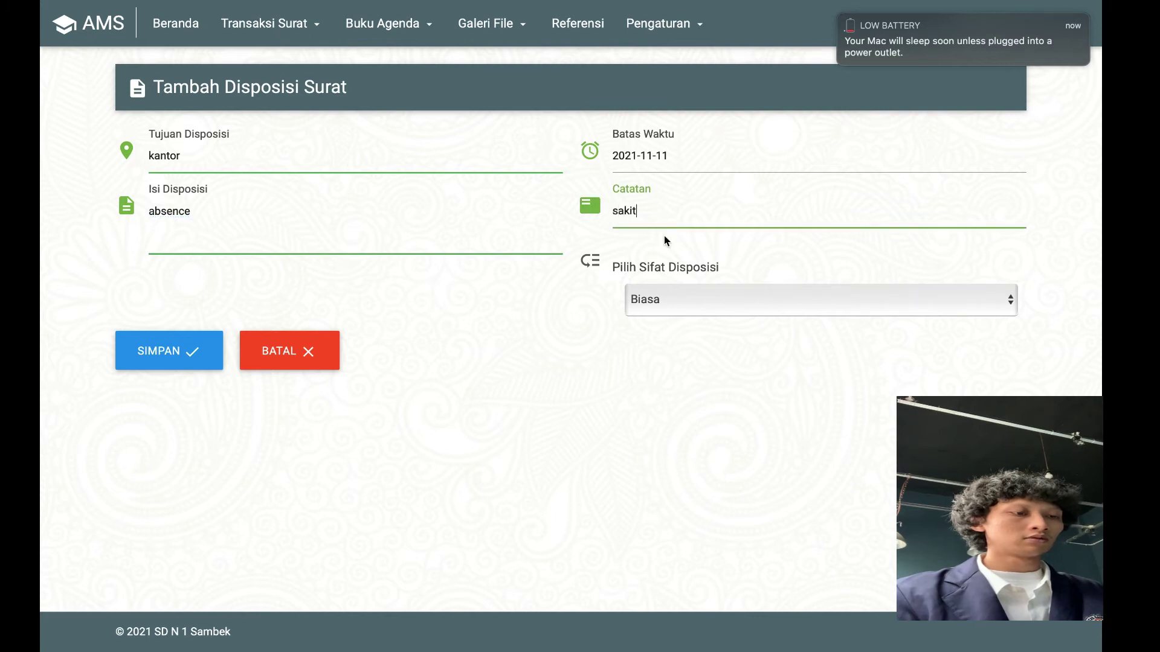
click(189, 352)
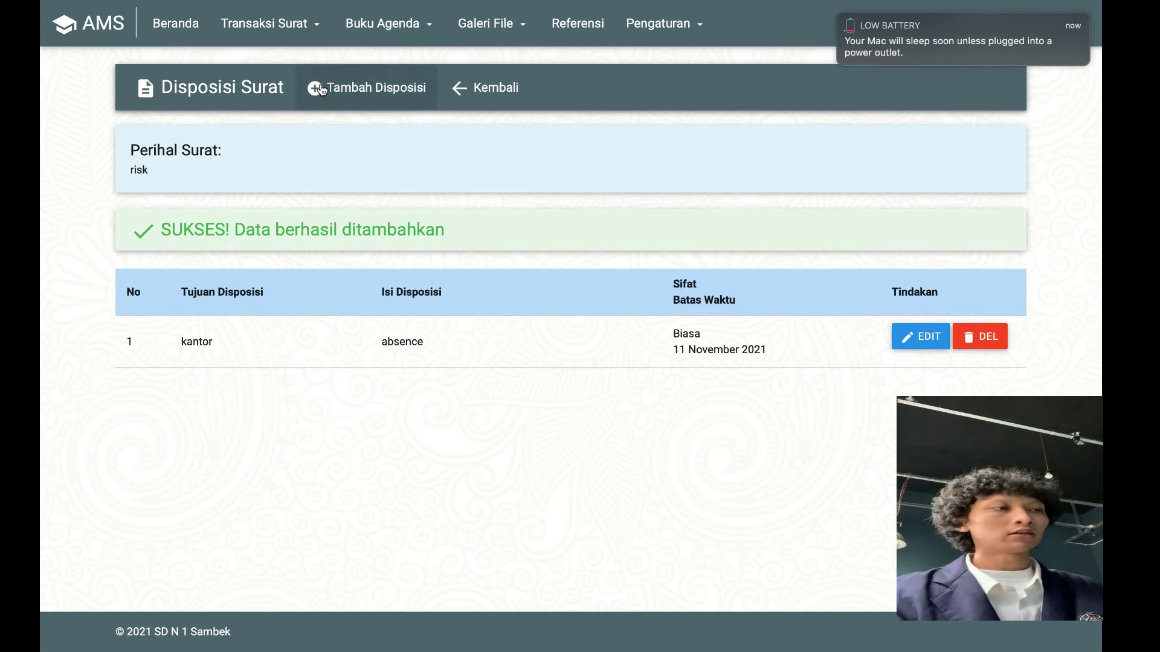
Generate the risk letter's Lembar Disposisi, cancel printing, and return to Surat Masuk
click(479, 103)
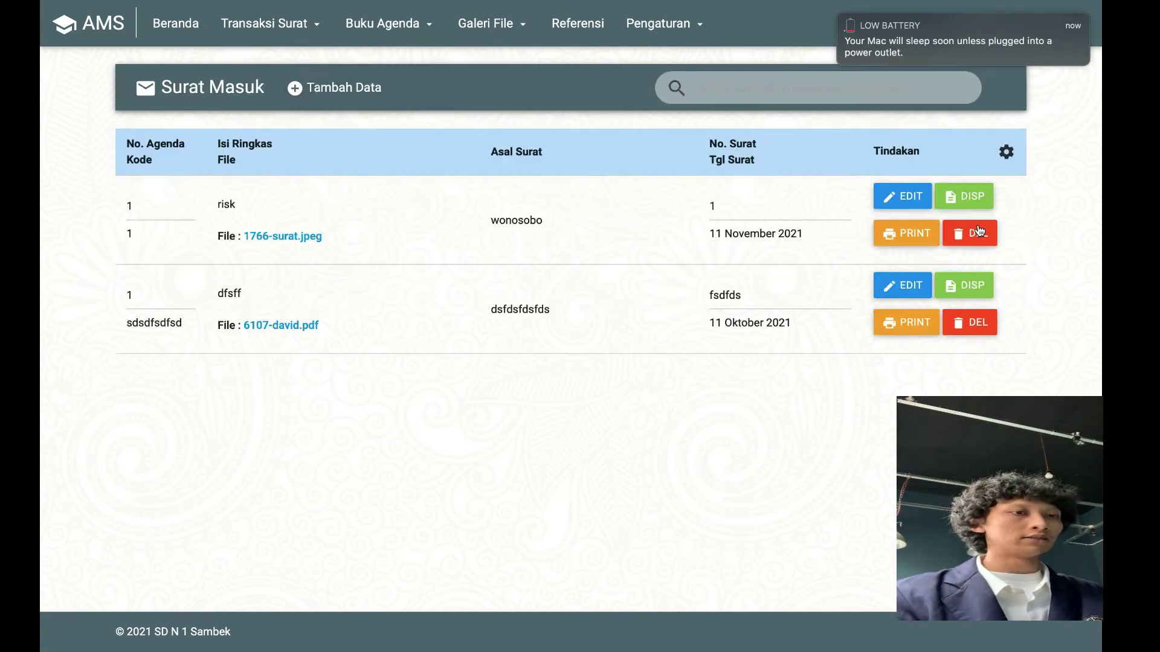
click(910, 240)
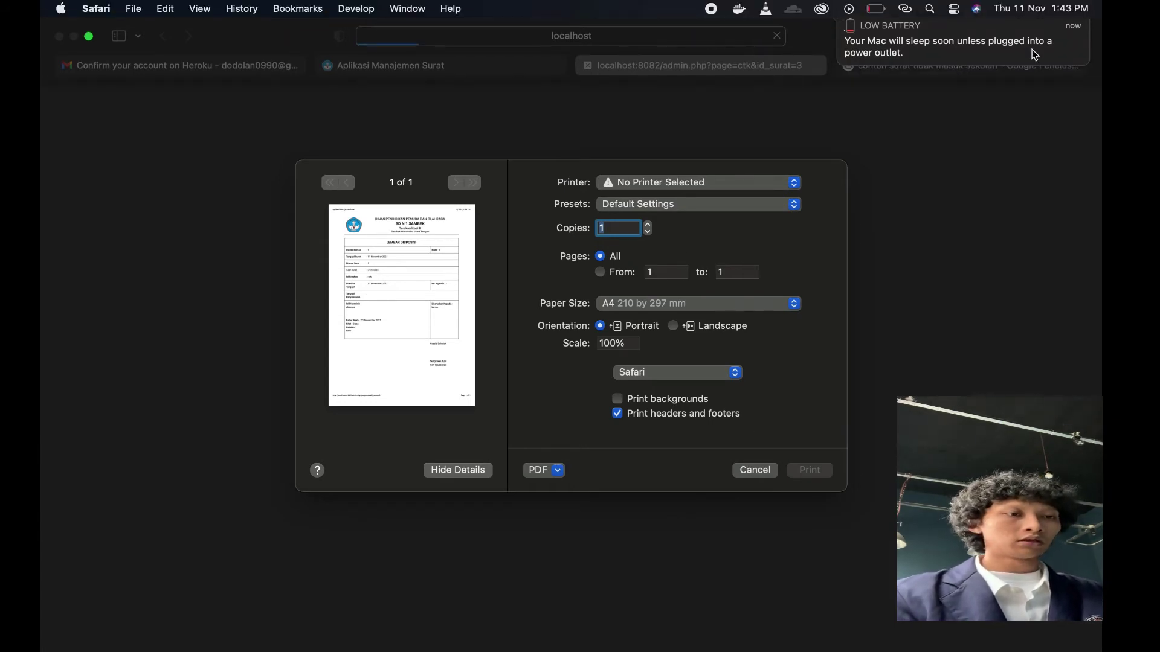
click(752, 471)
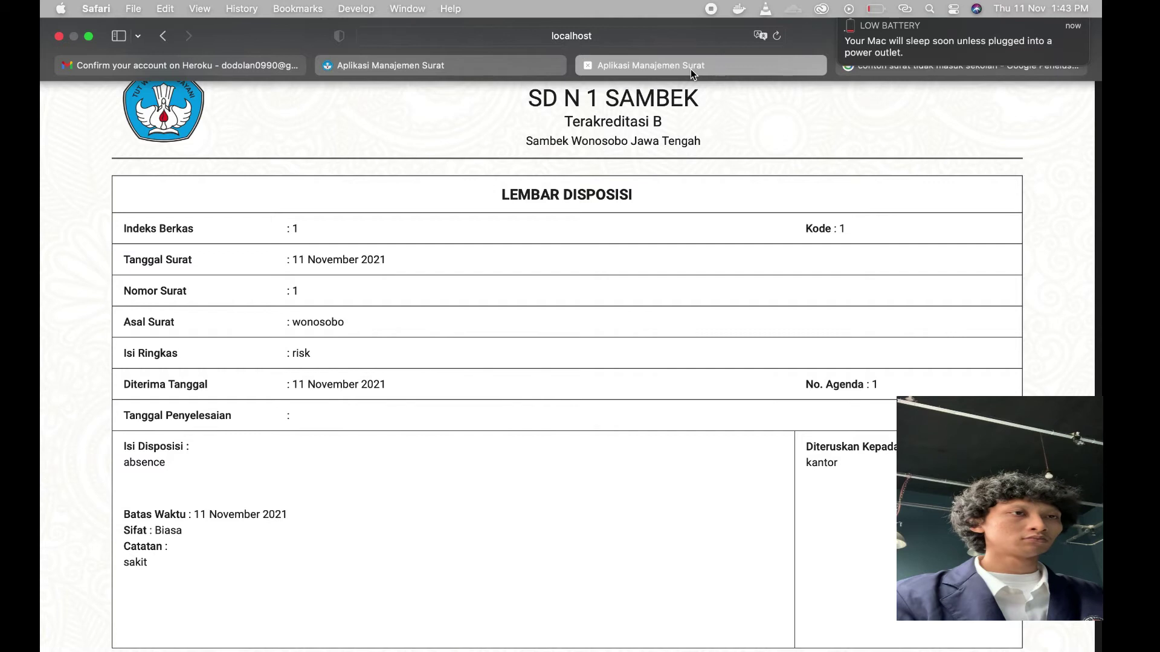
click(489, 60)
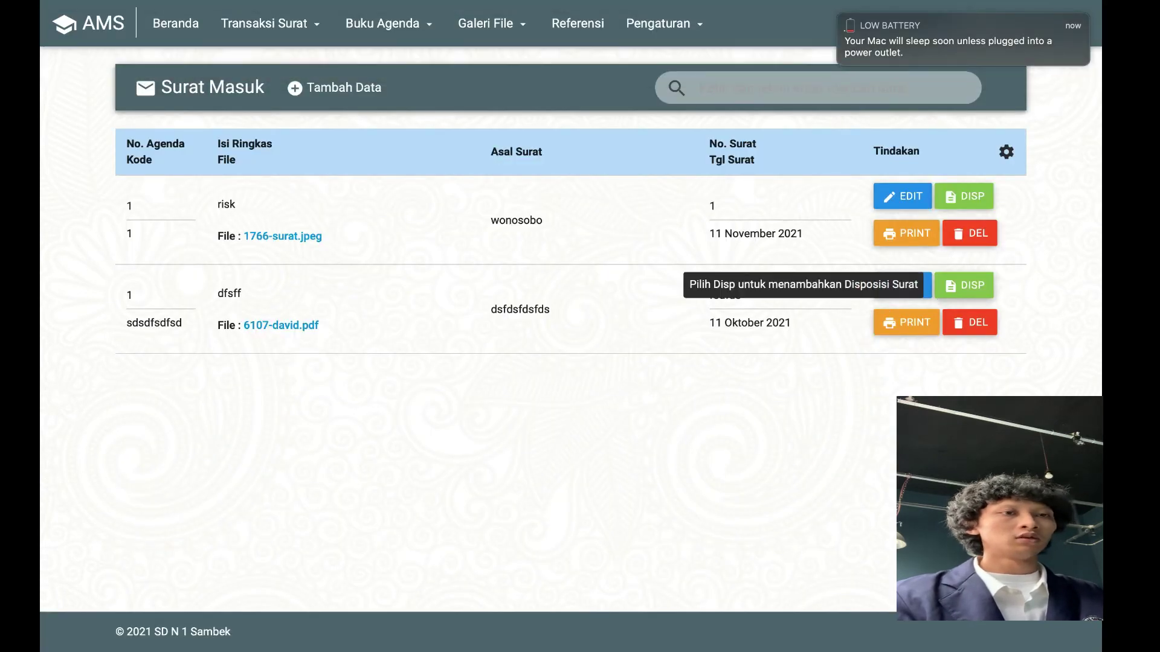
Delete the dfsff incoming letter from dsfdsfdsfds, confirming with HAPUS
click(985, 327)
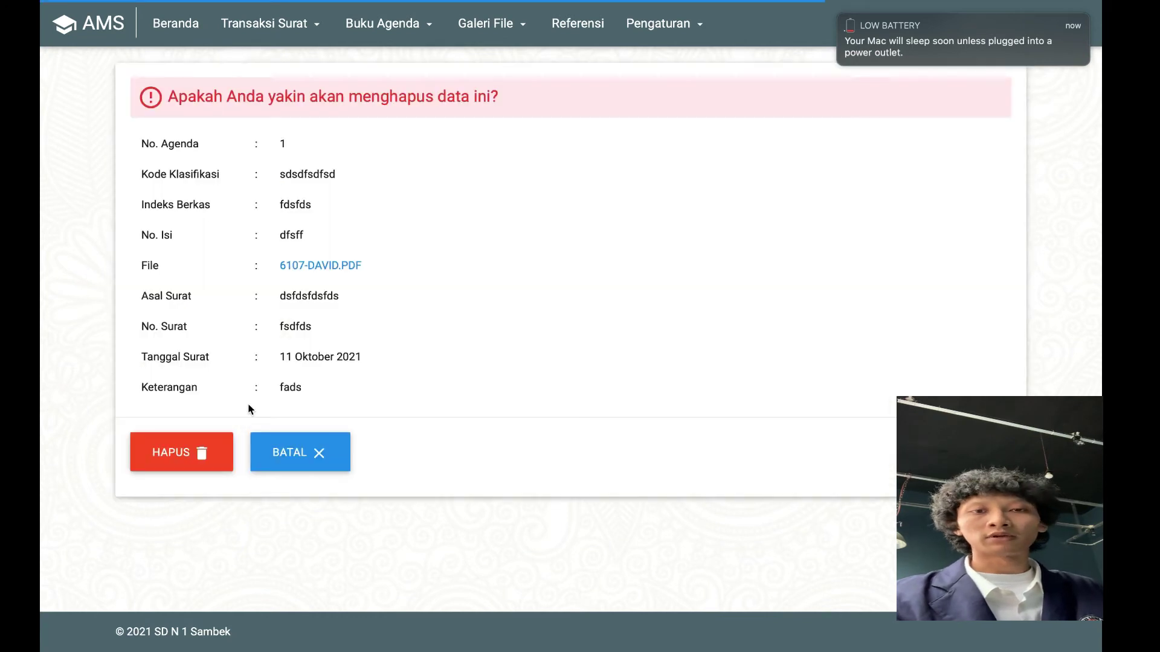
click(179, 448)
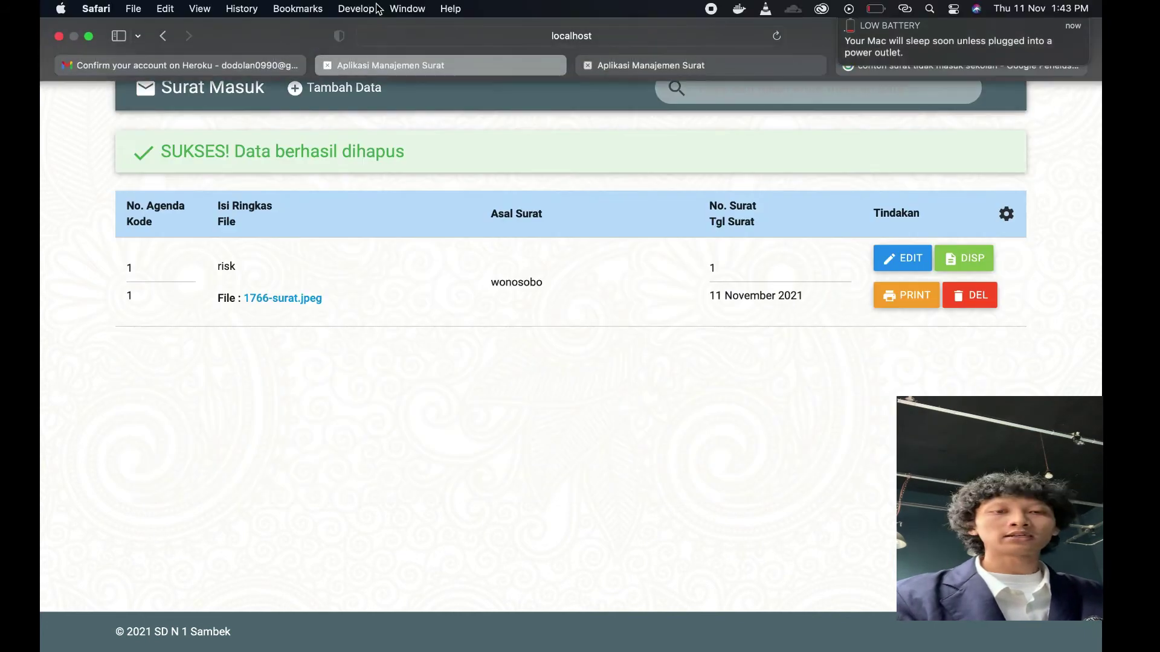
click(311, 25)
View the Surat Keluar list, then go to the Cetak Agenda Surat Masuk page
click(305, 108)
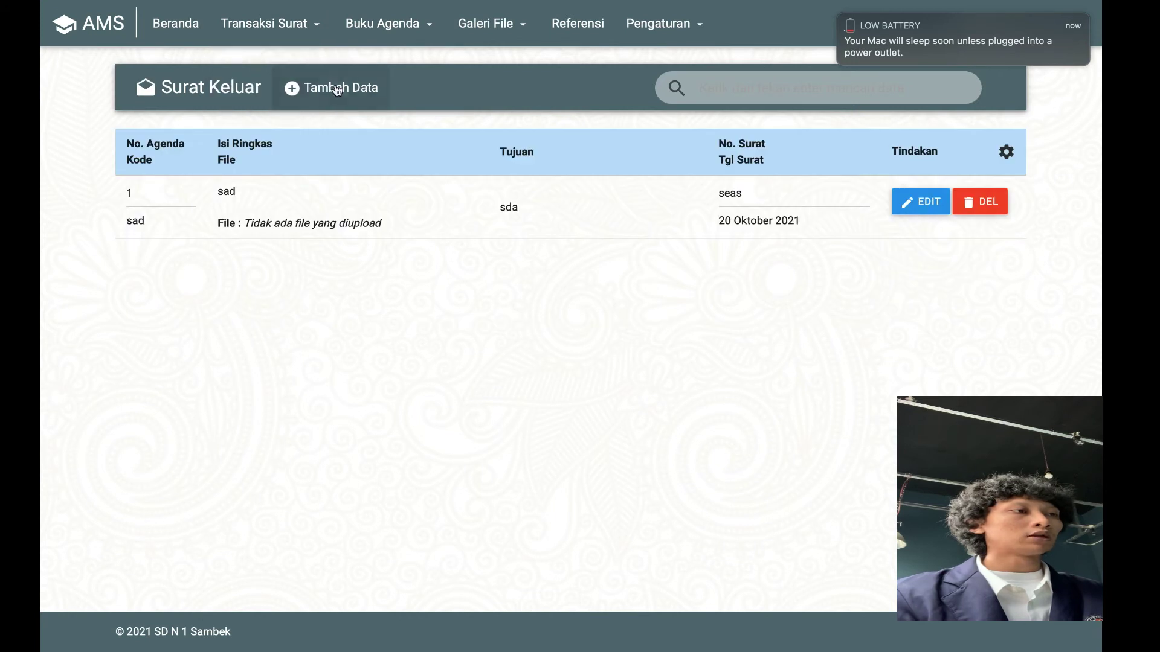
click(396, 29)
click(401, 66)
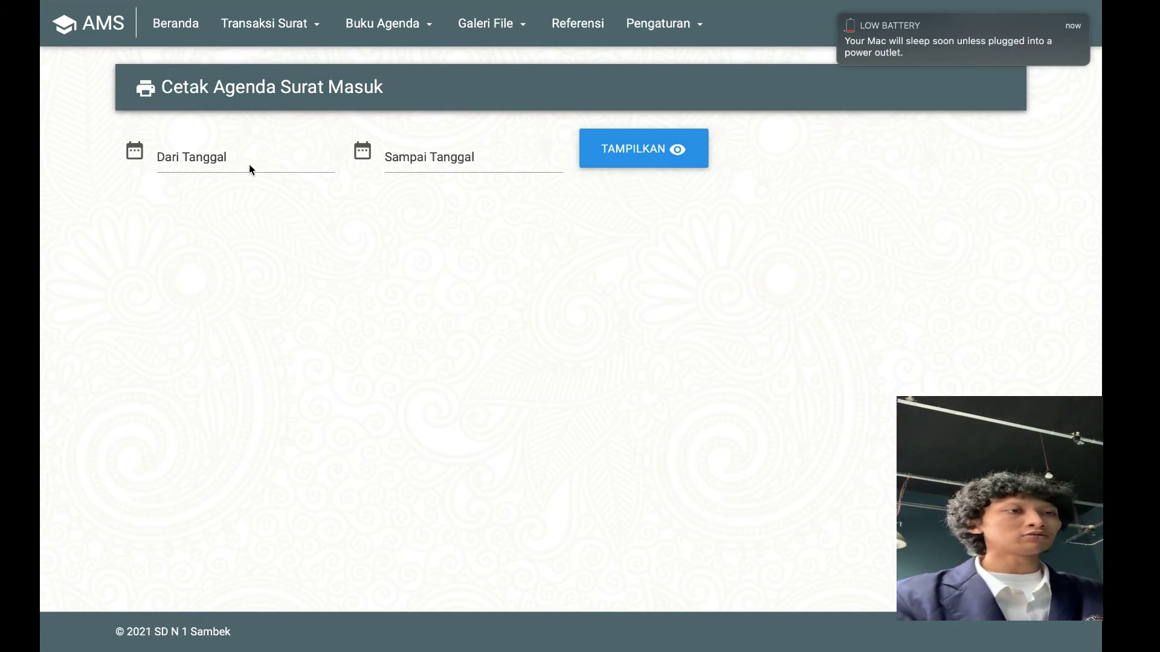
Set the agenda date range from 2021-11-01 to 2021-11-11
click(196, 167)
click(121, 144)
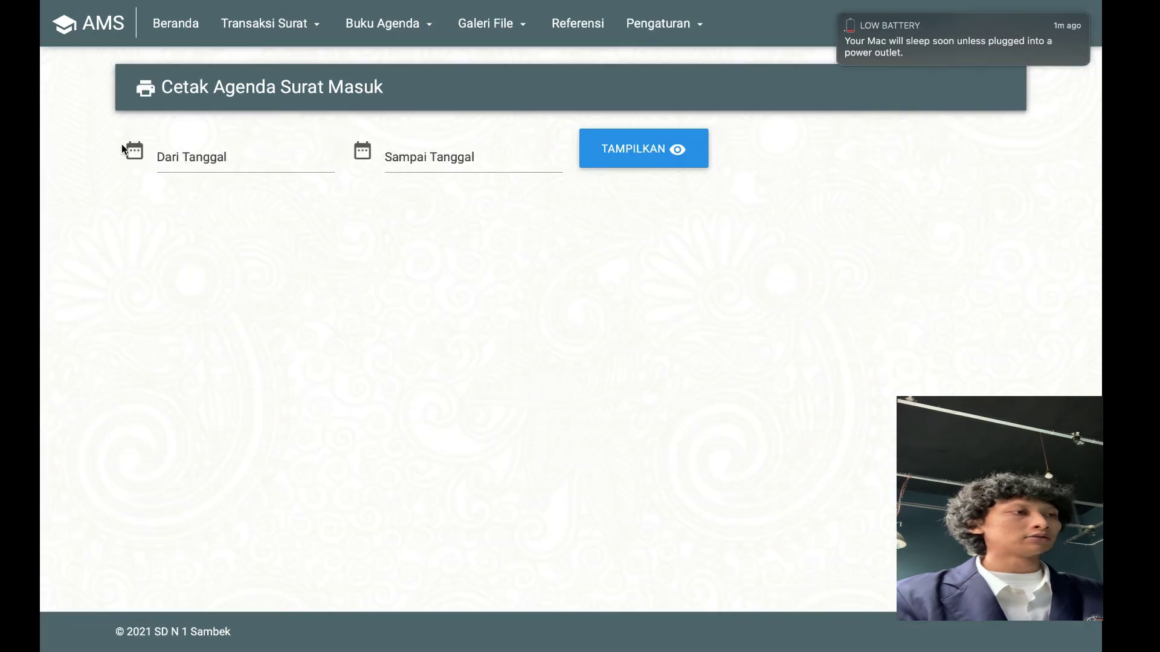
click(200, 152)
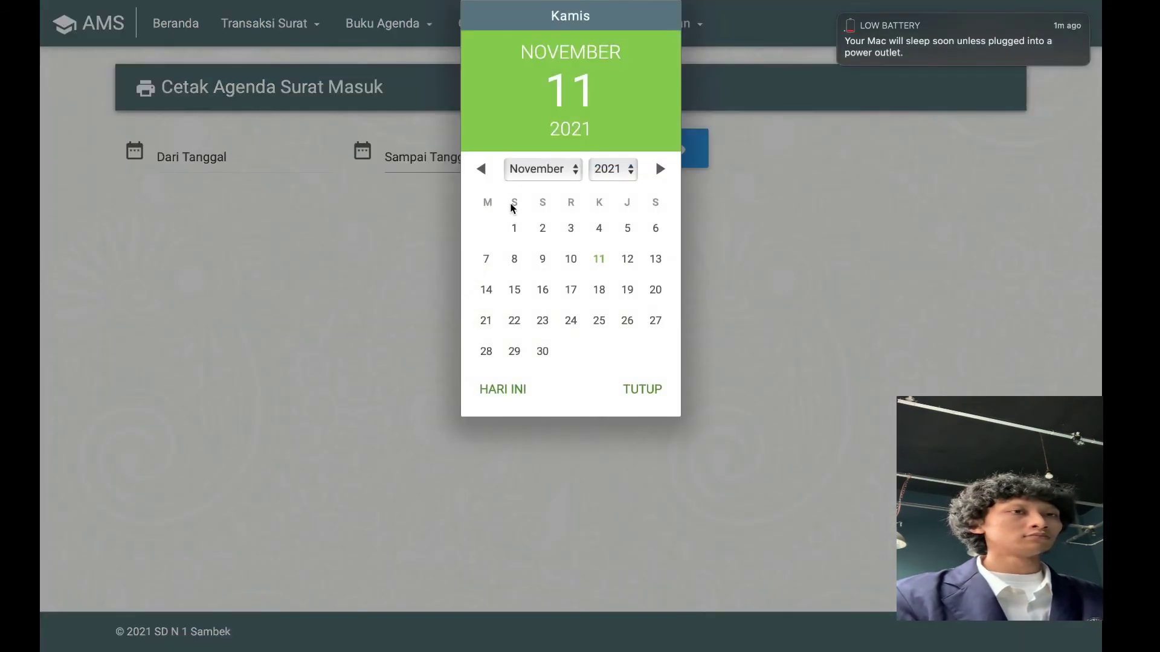
click(515, 230)
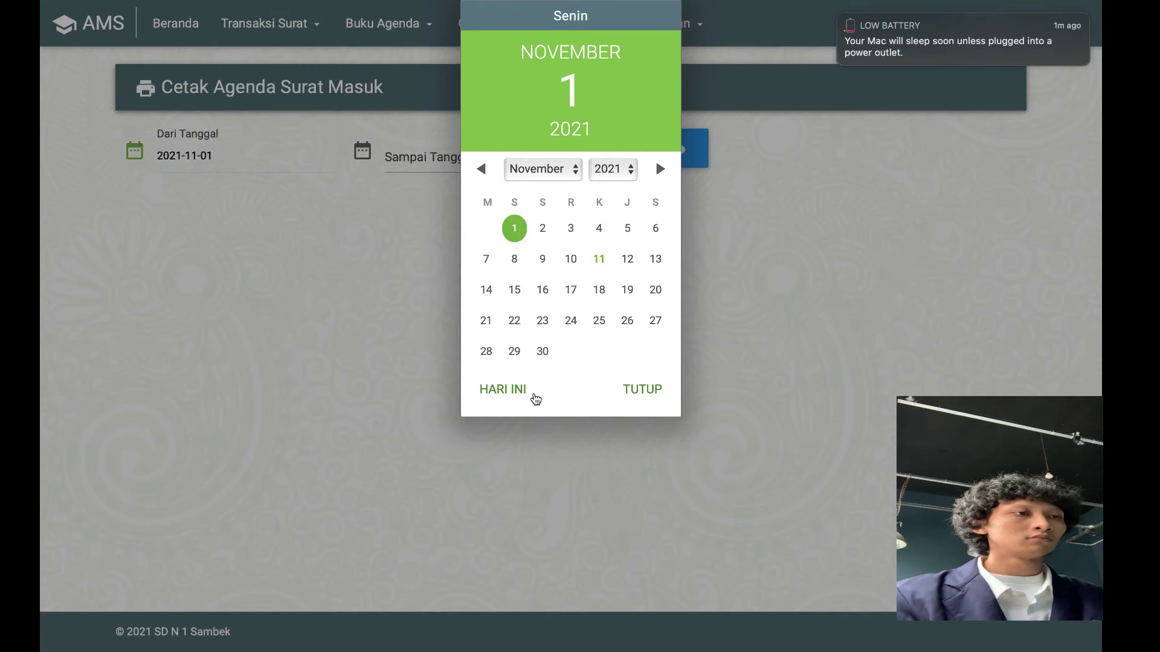
click(530, 394)
click(515, 228)
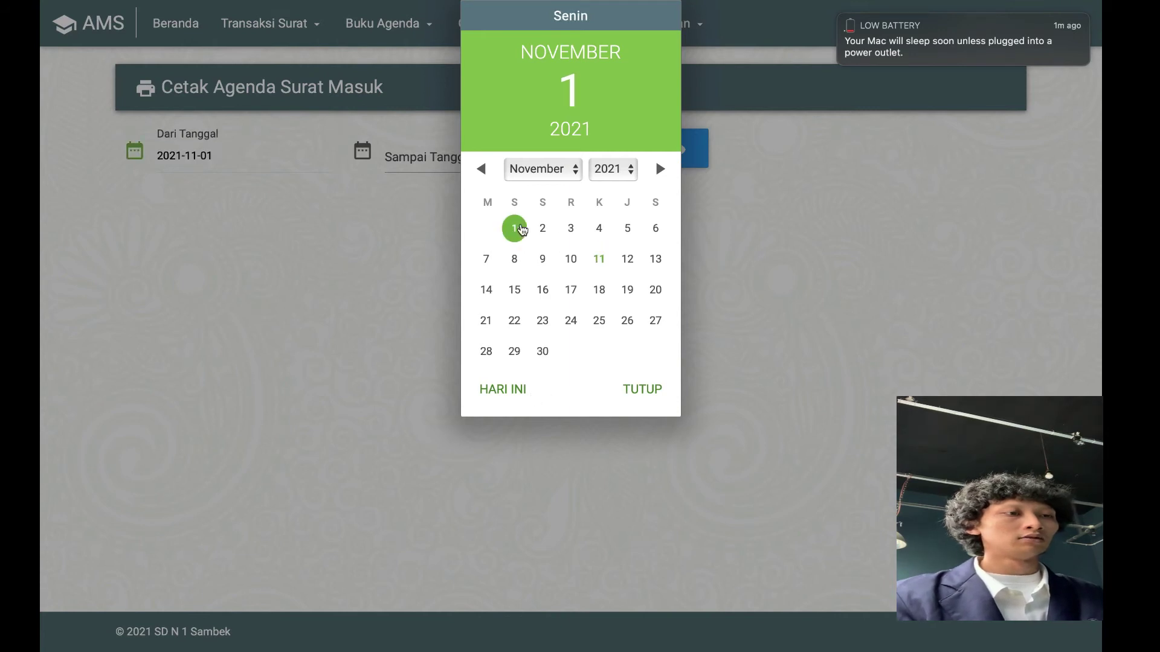
click(644, 388)
click(476, 159)
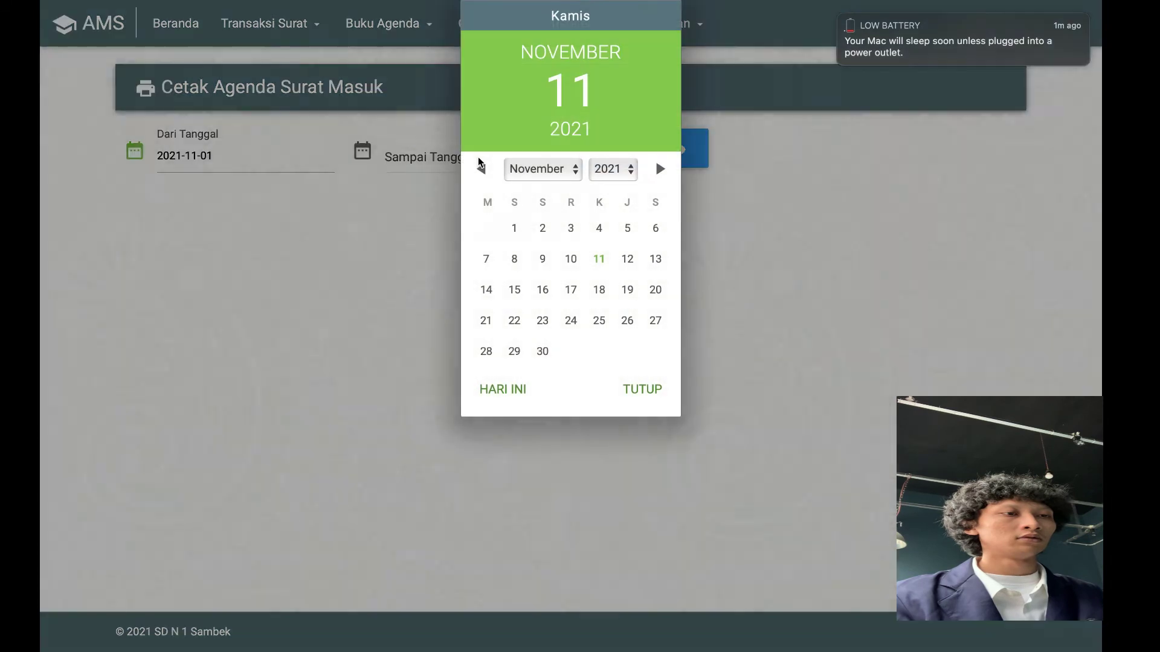
click(506, 391)
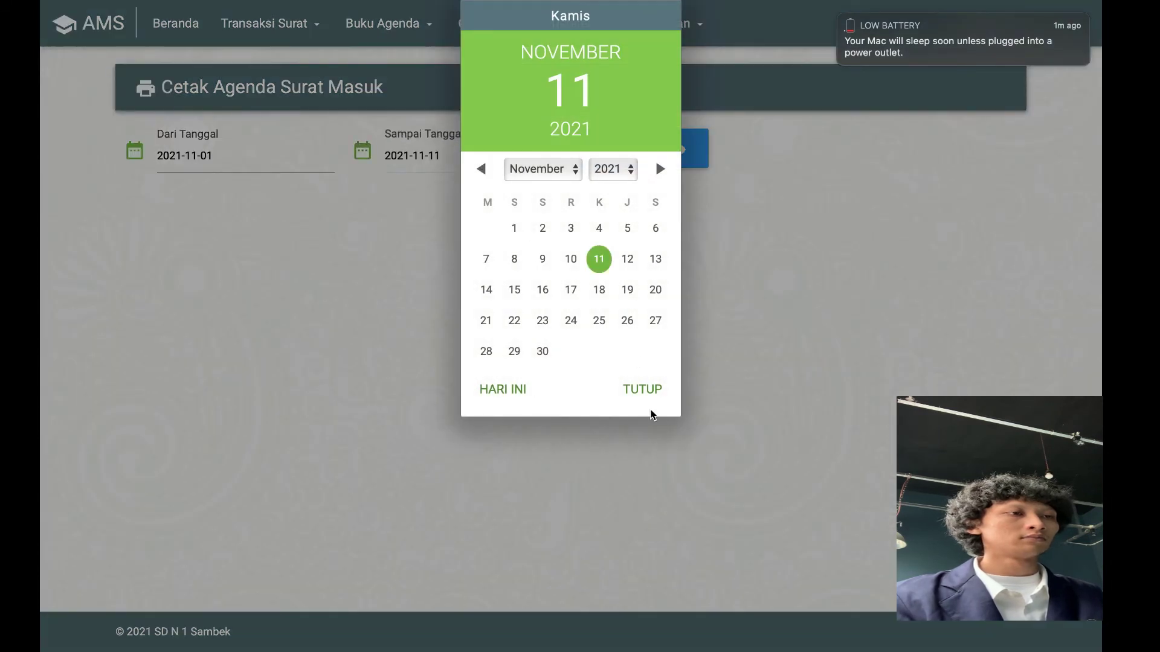
click(645, 399)
Display the agenda for that range and preview its printout without printing
click(647, 152)
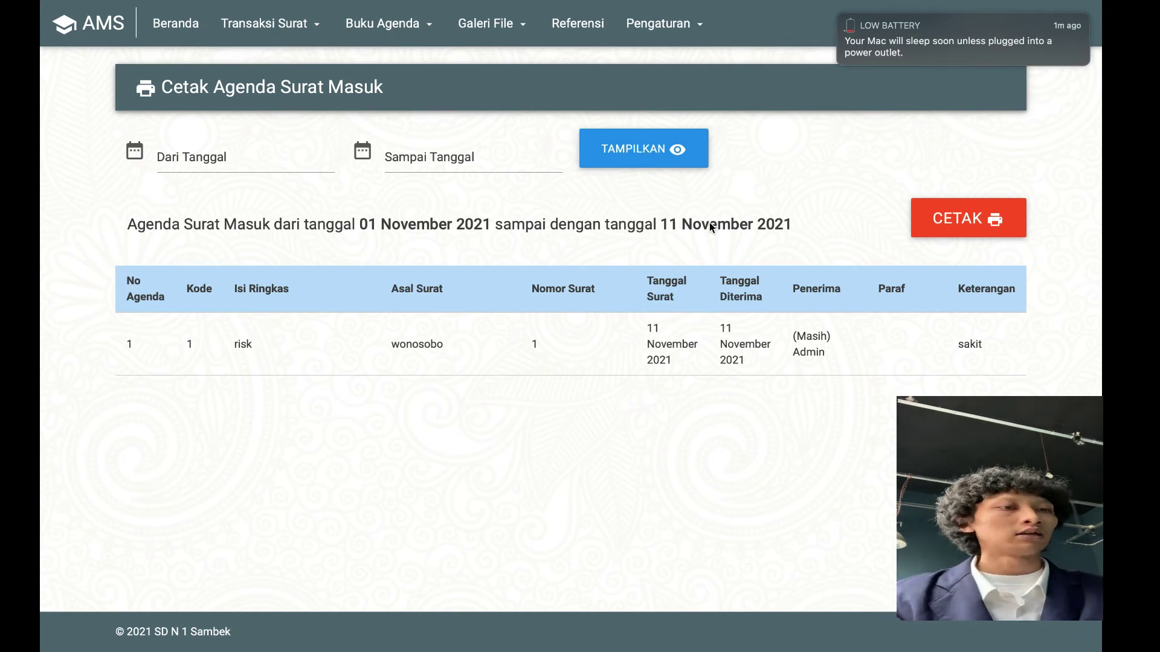
click(948, 220)
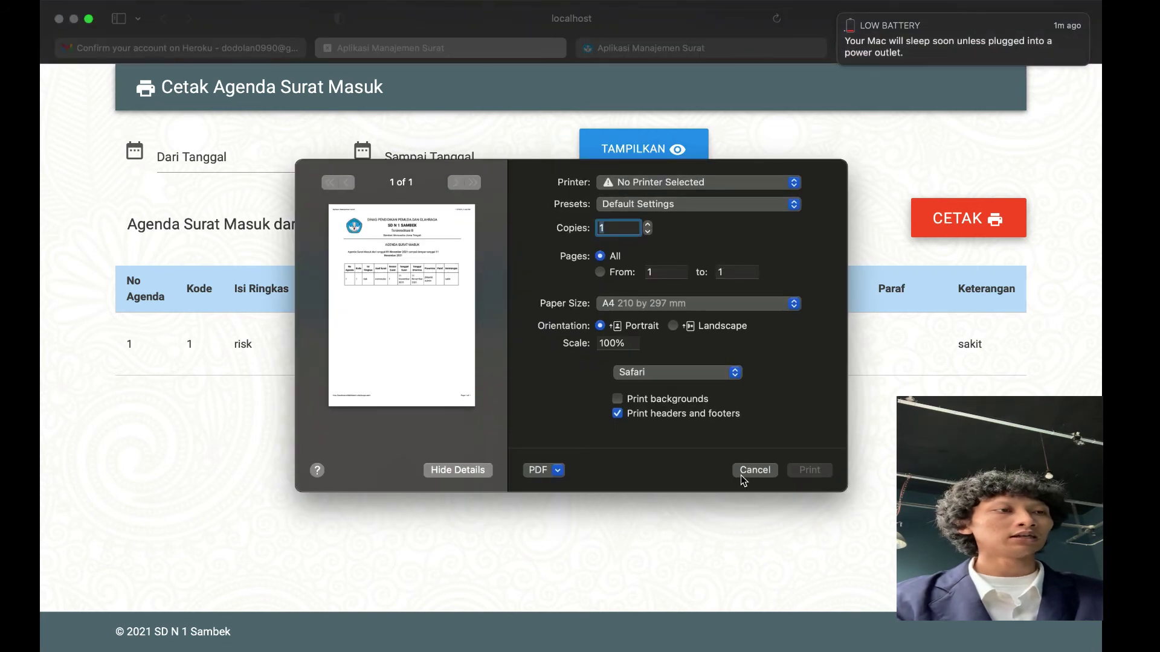
click(754, 470)
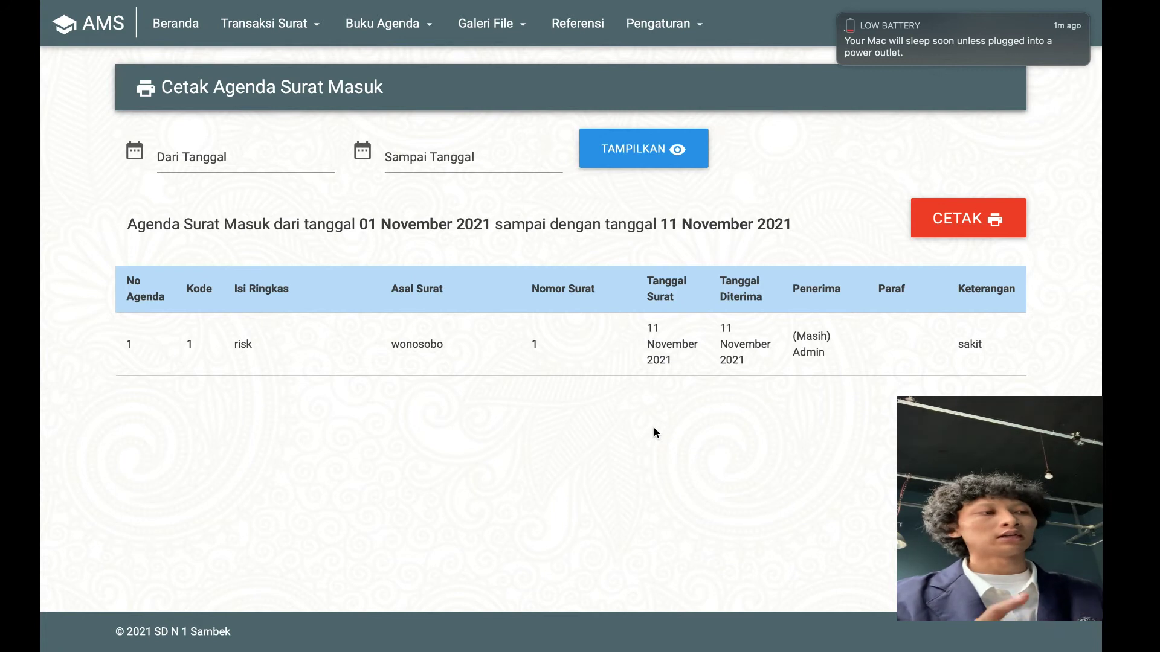
click(486, 23)
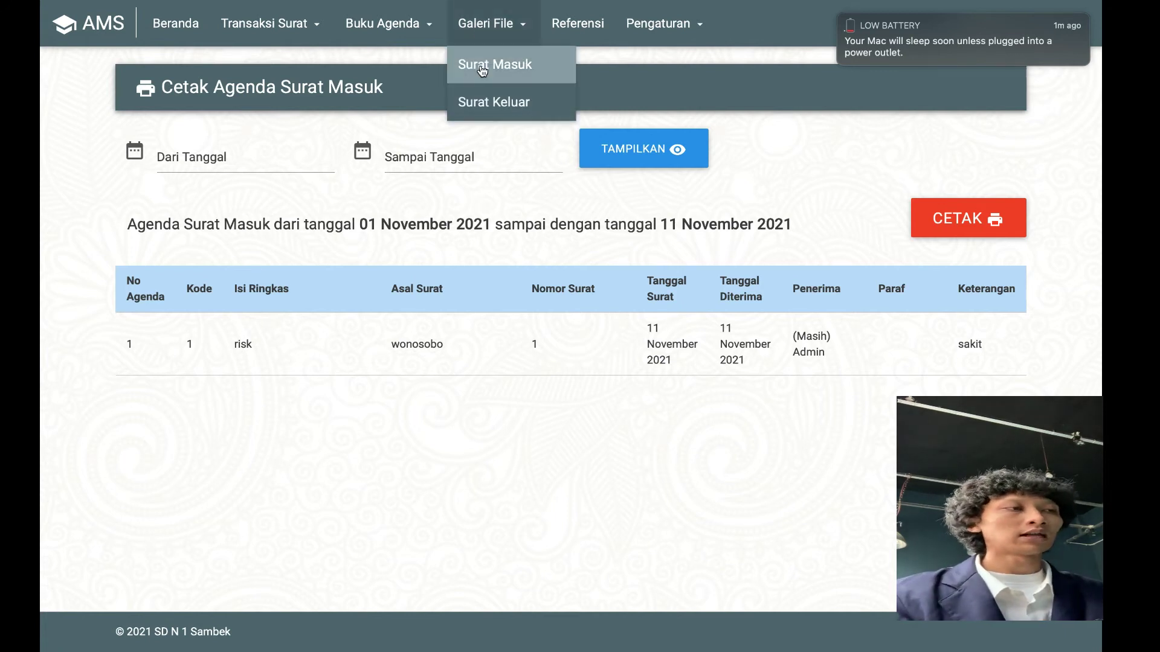
View the incoming letter's scan in Galeri File Surat Masuk at full size, then return
click(483, 66)
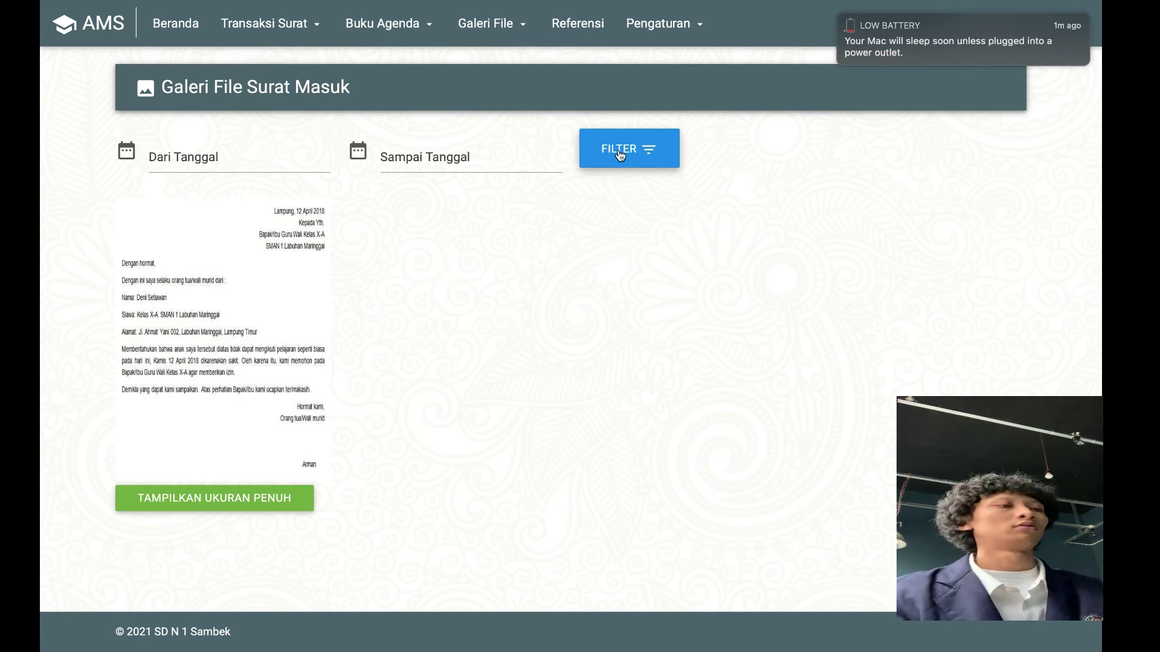
click(247, 511)
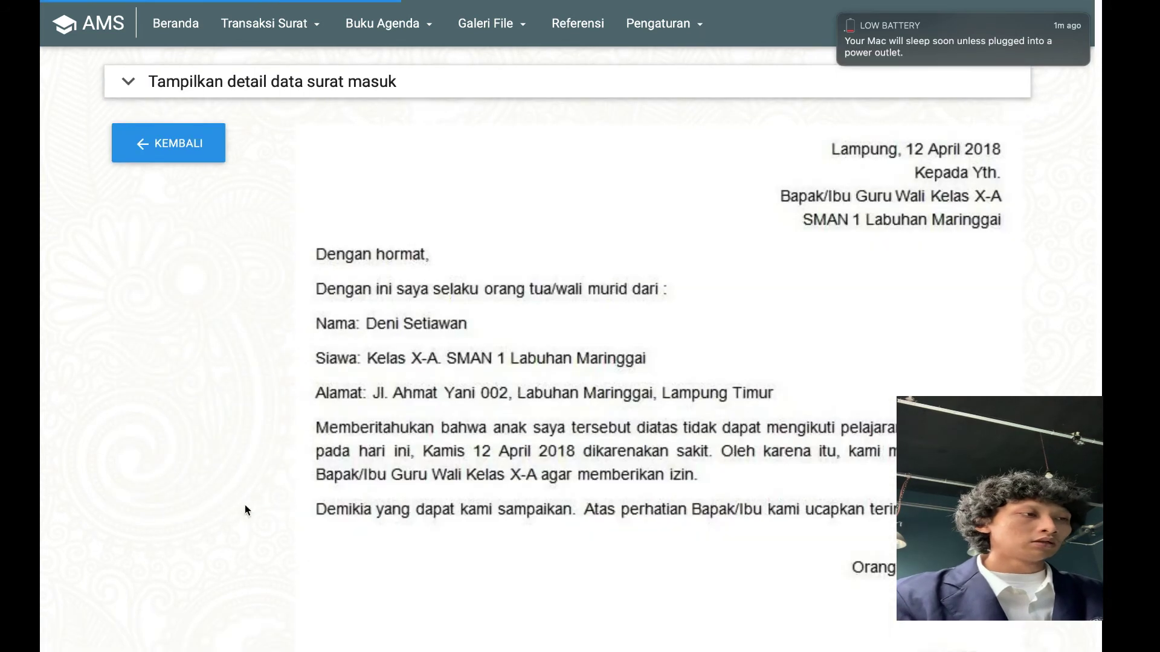
click(183, 145)
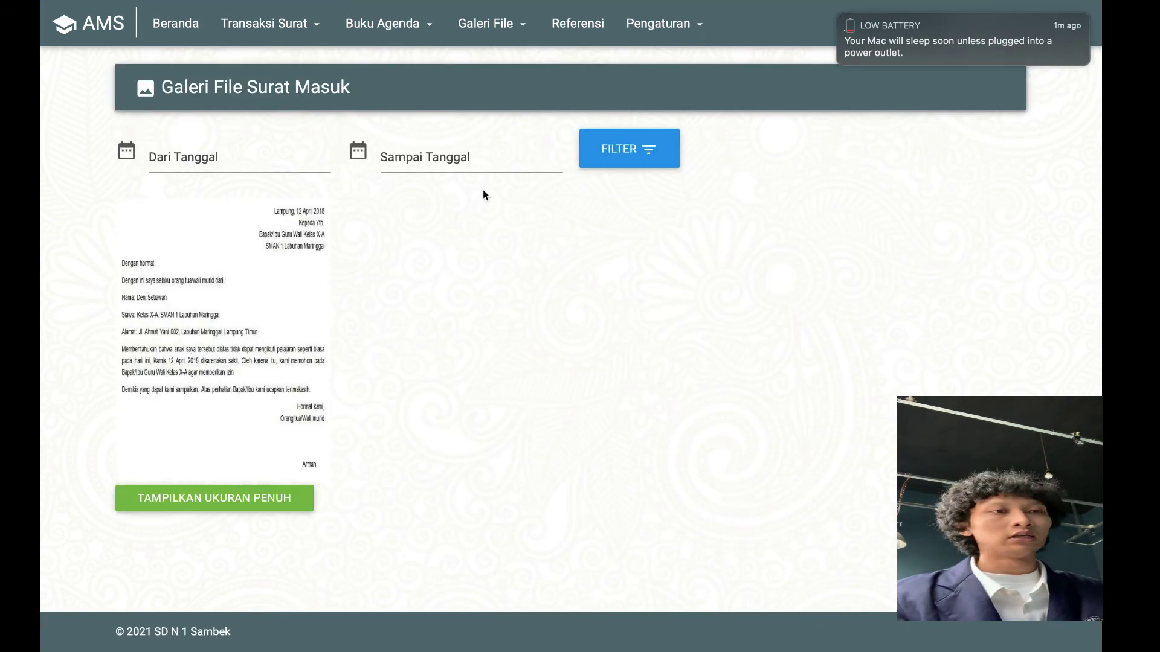
Check the classification list, save the SD N 1 Sambek institution data, and go to Beranda
click(584, 35)
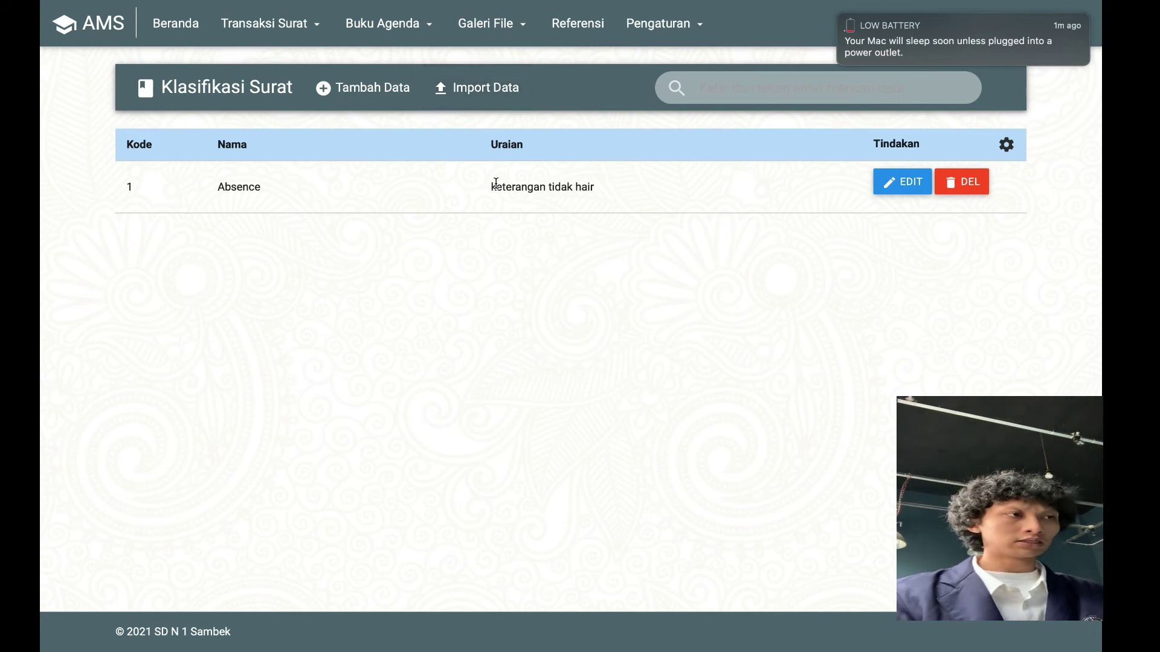
click(668, 24)
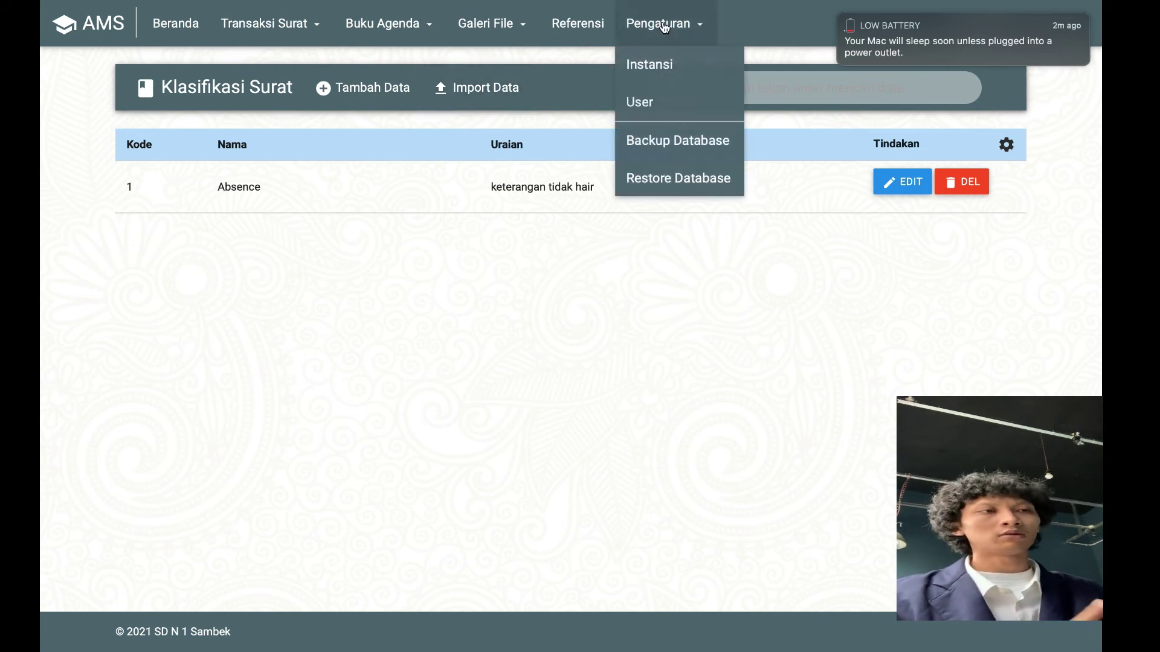
click(669, 56)
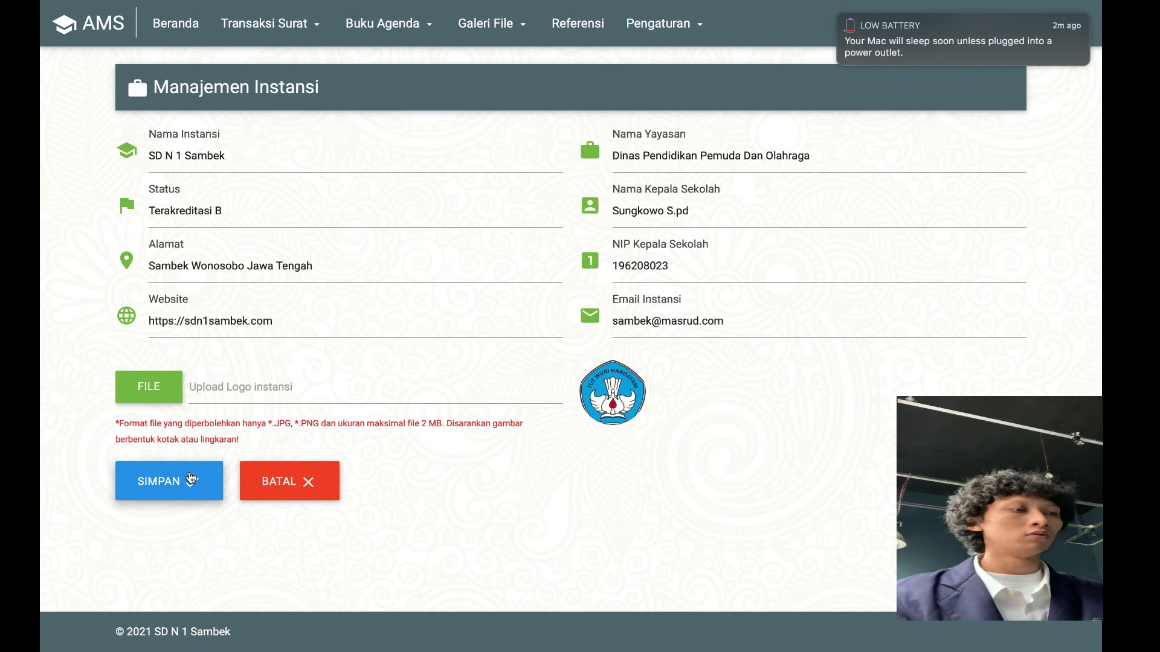
click(191, 478)
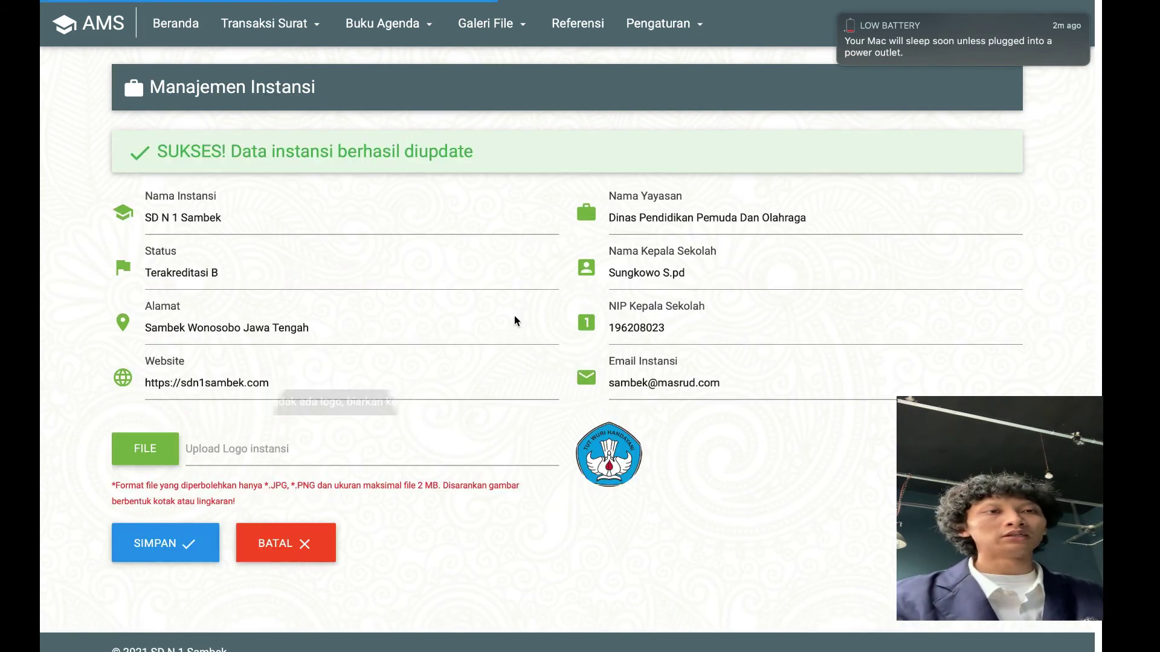
click(319, 541)
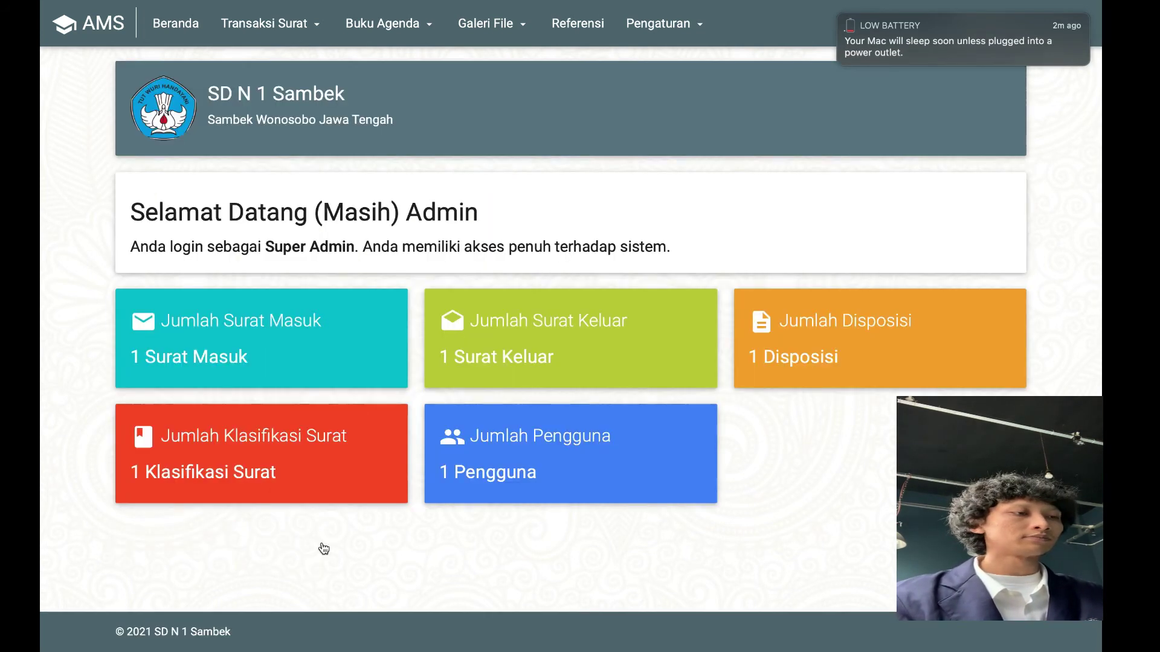
Open a new user form from user management and enter username and name user1
click(650, 29)
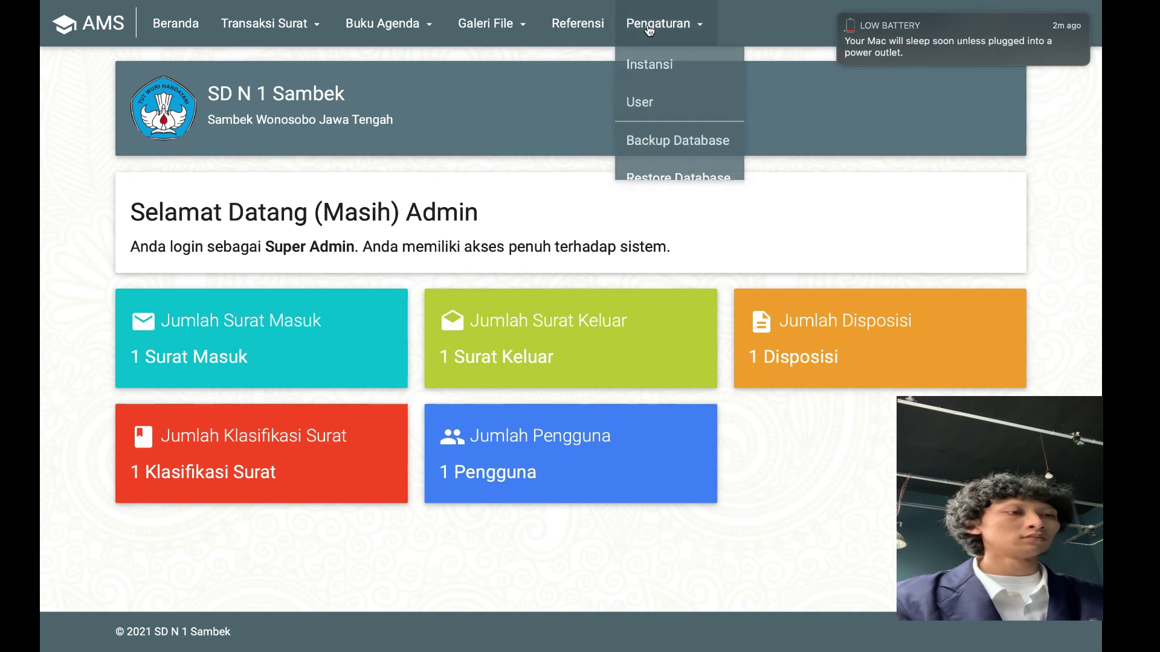
click(640, 102)
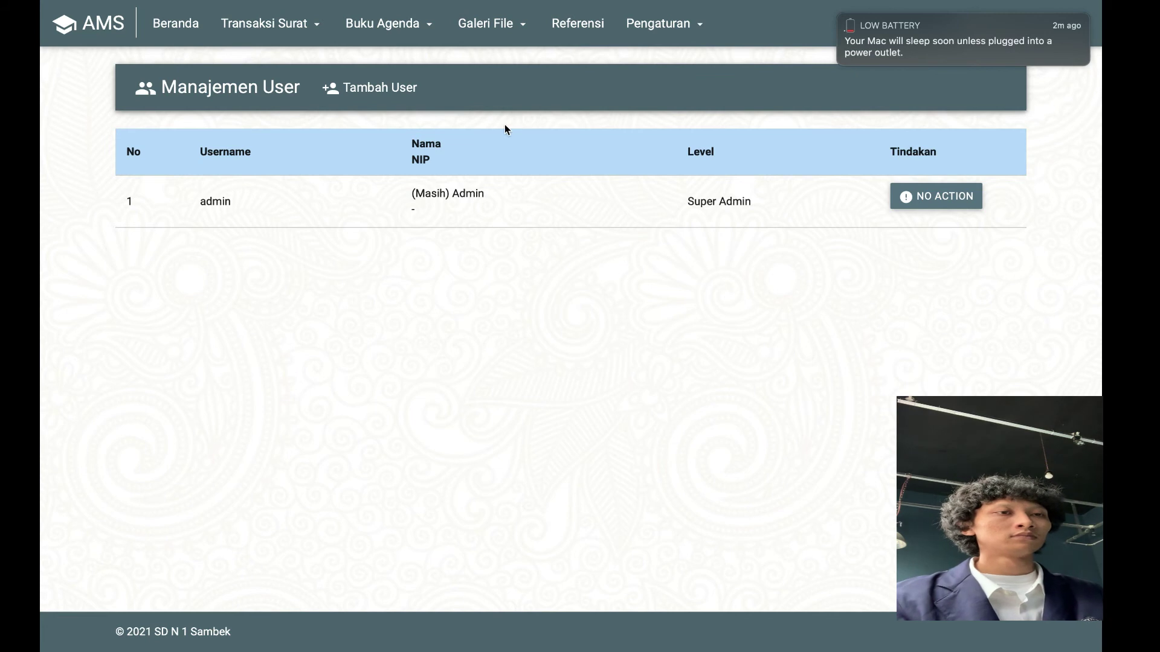
click(357, 91)
click(344, 164)
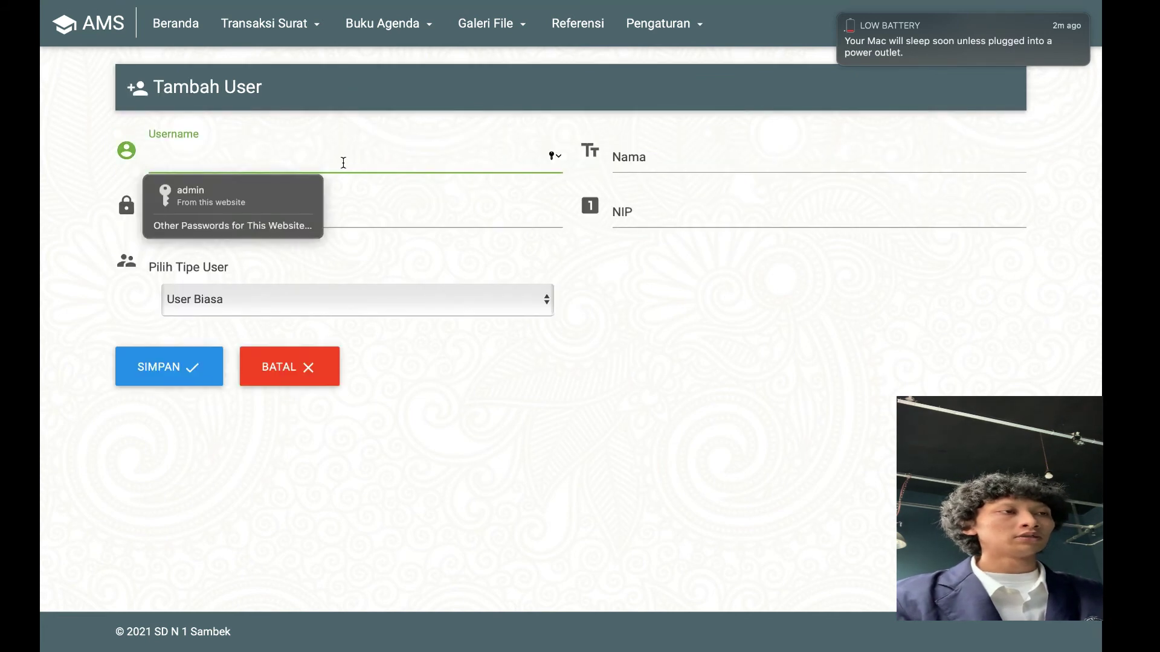
text(anton)
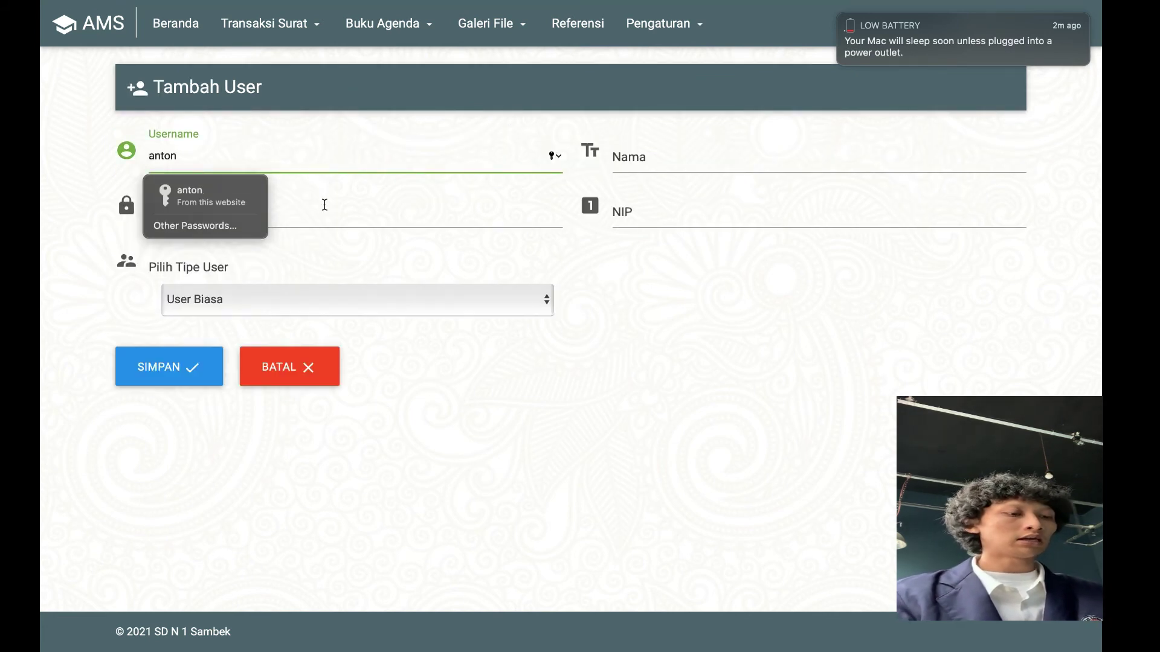
key(BackSpace)
key(BackSpace)
key(BackSpace)
key(BackSpace)
key(BackSpace)
text(user1)
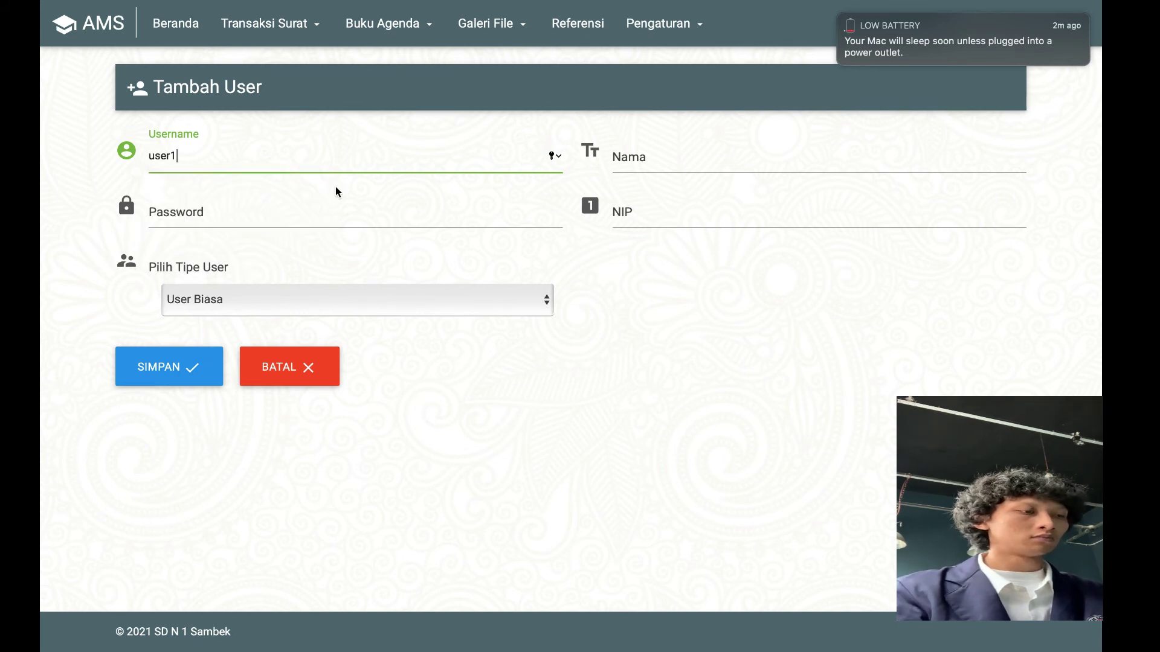
click(668, 162)
text(user1)
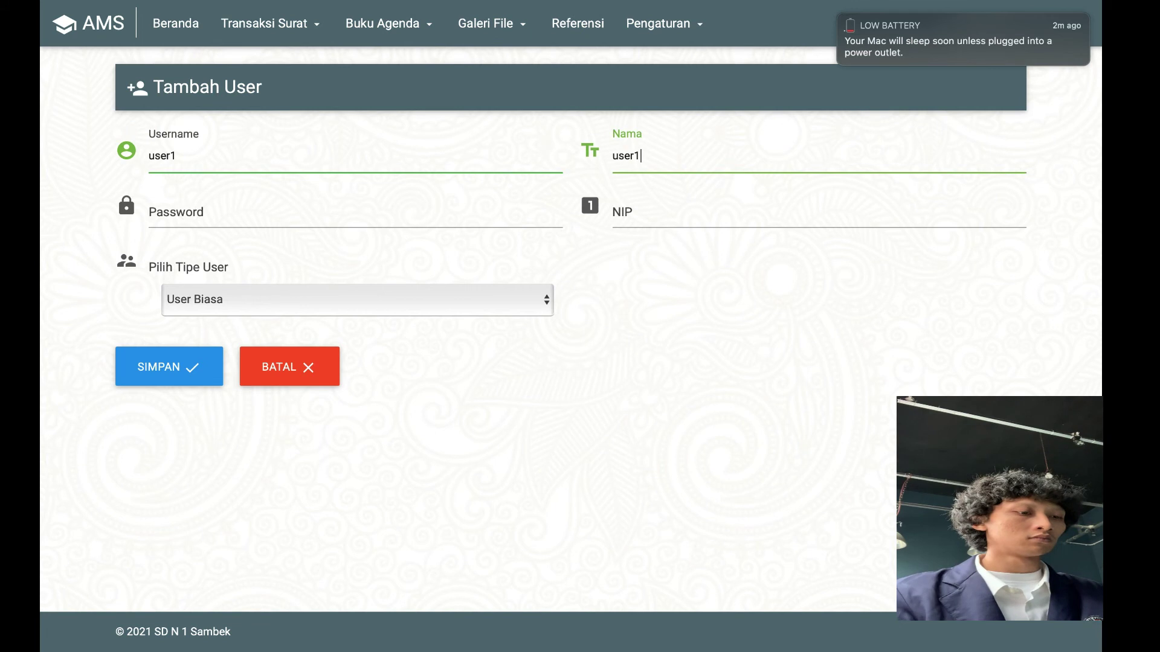
Enter the password and NIP 12321442, keep type User Biasa, save, and decline keychain storage
click(526, 210)
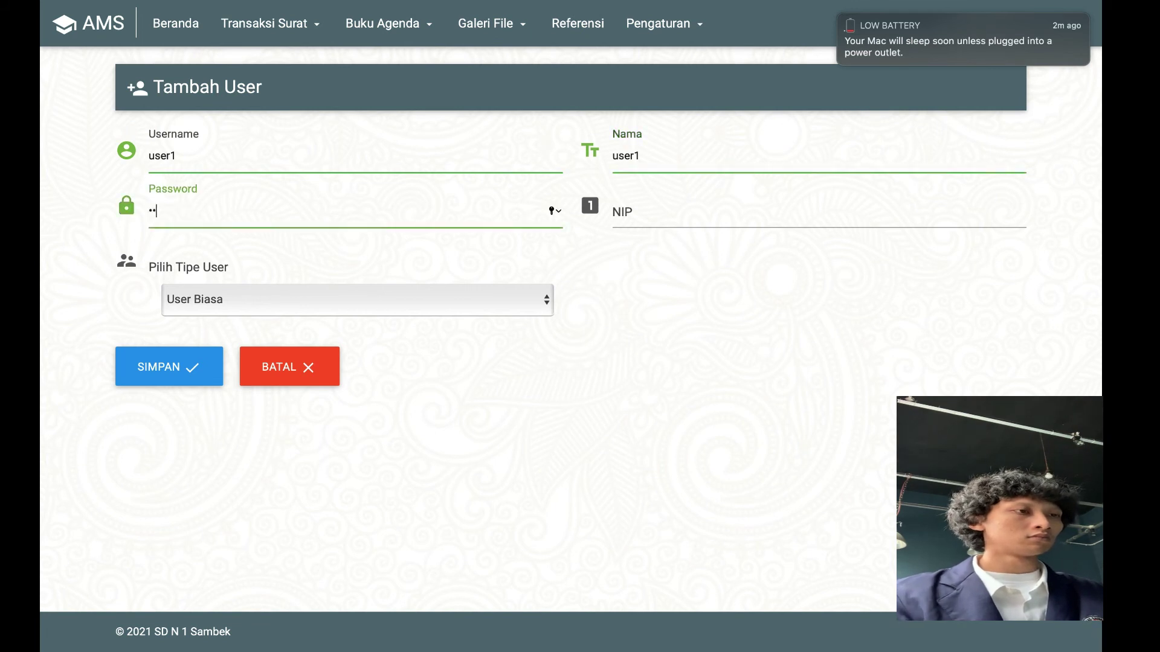
click(670, 210)
text(123)
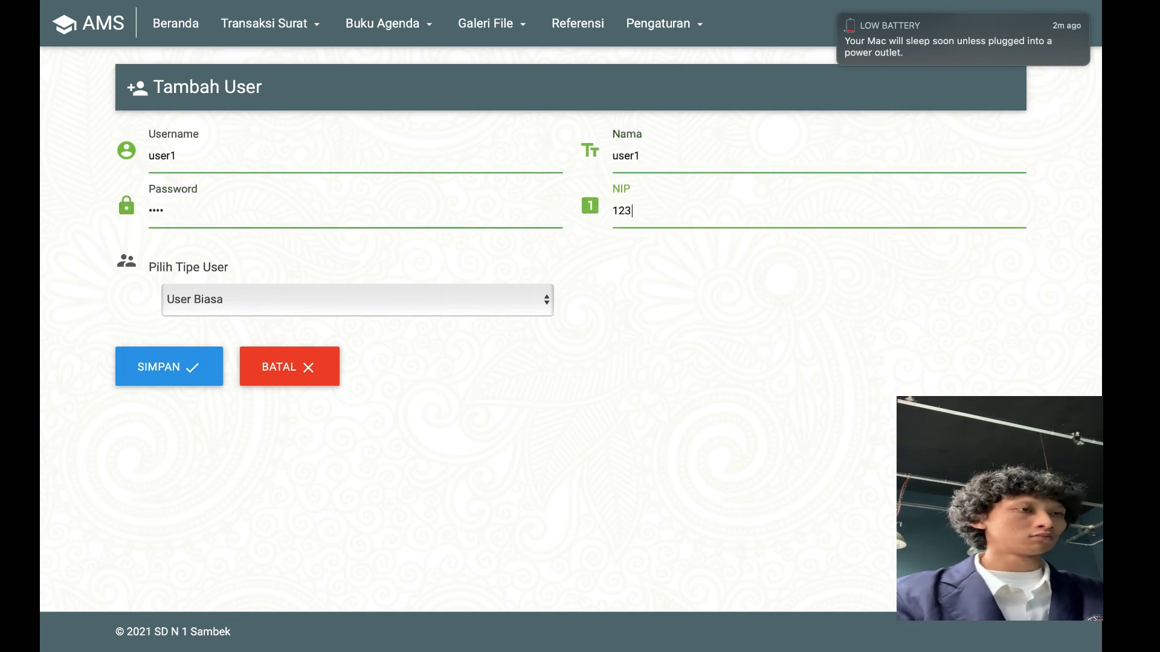
text(21442)
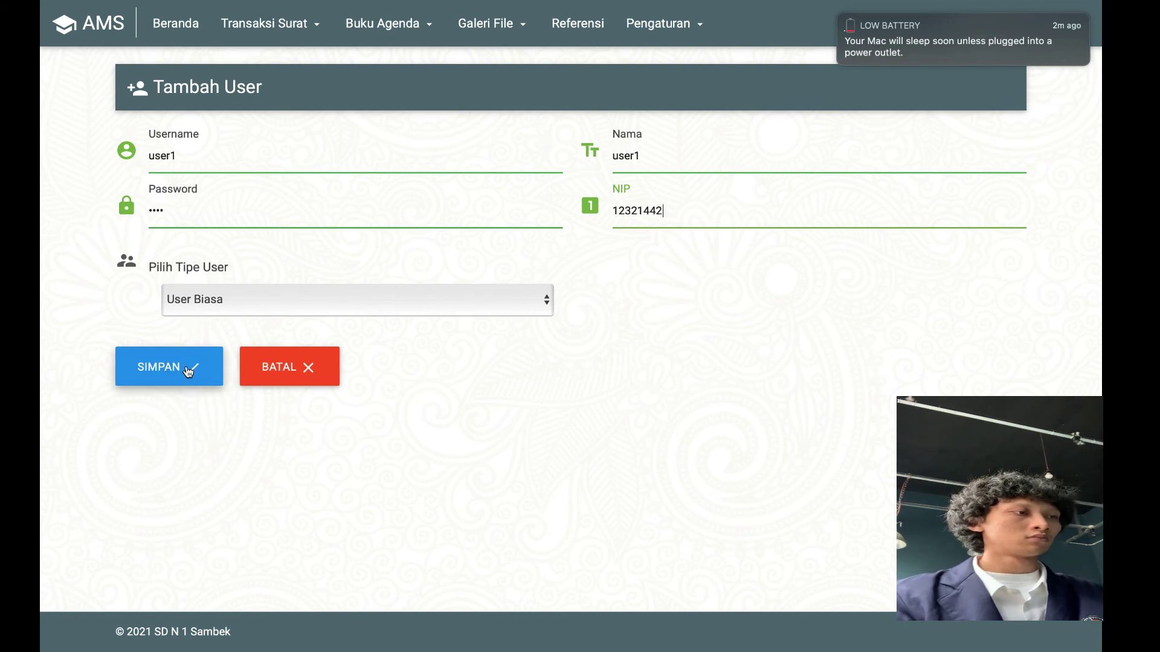
click(209, 308)
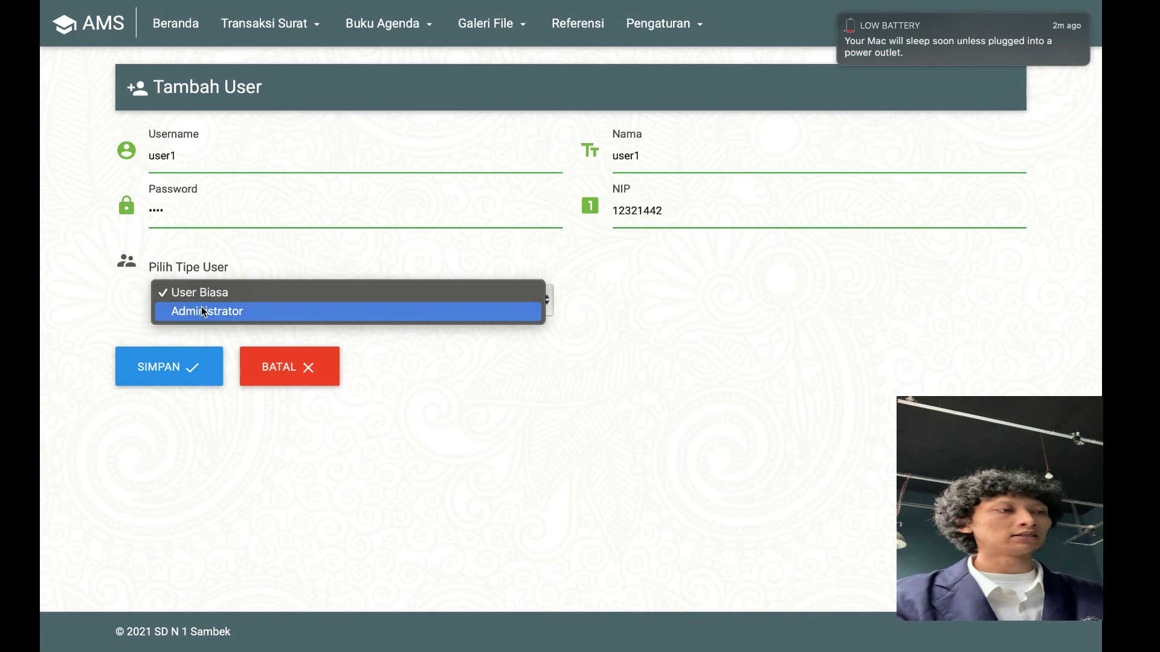
click(201, 292)
click(173, 374)
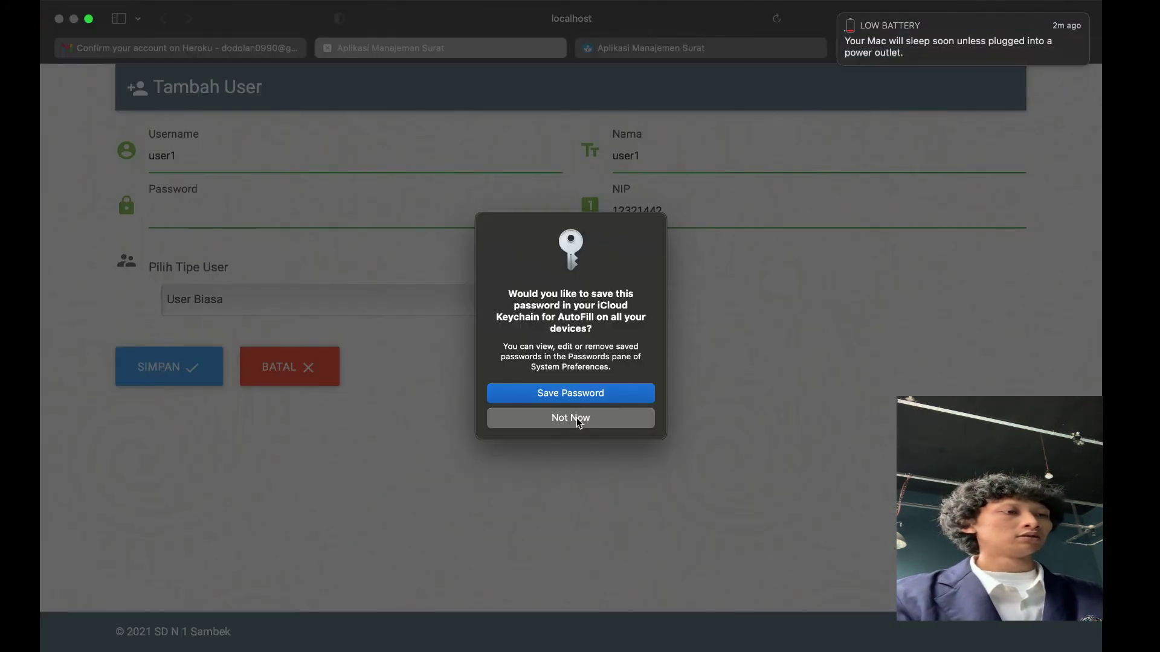
click(578, 423)
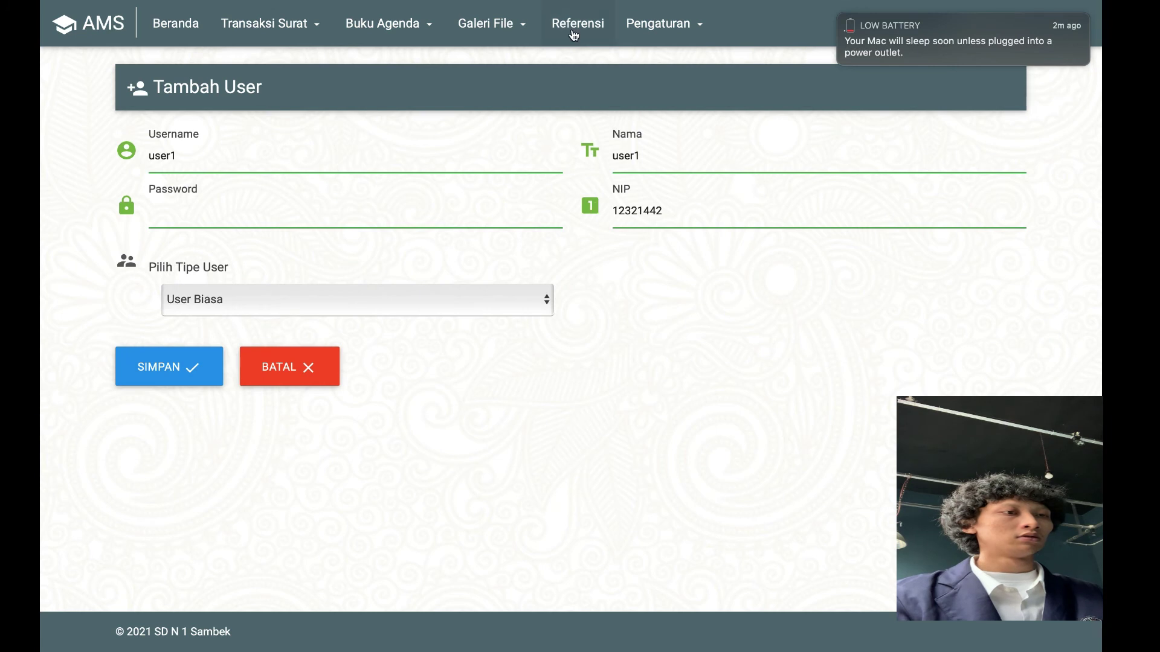
Run a backup from Pengaturan > Backup Database, then go to the Restore Database page
click(575, 32)
click(651, 33)
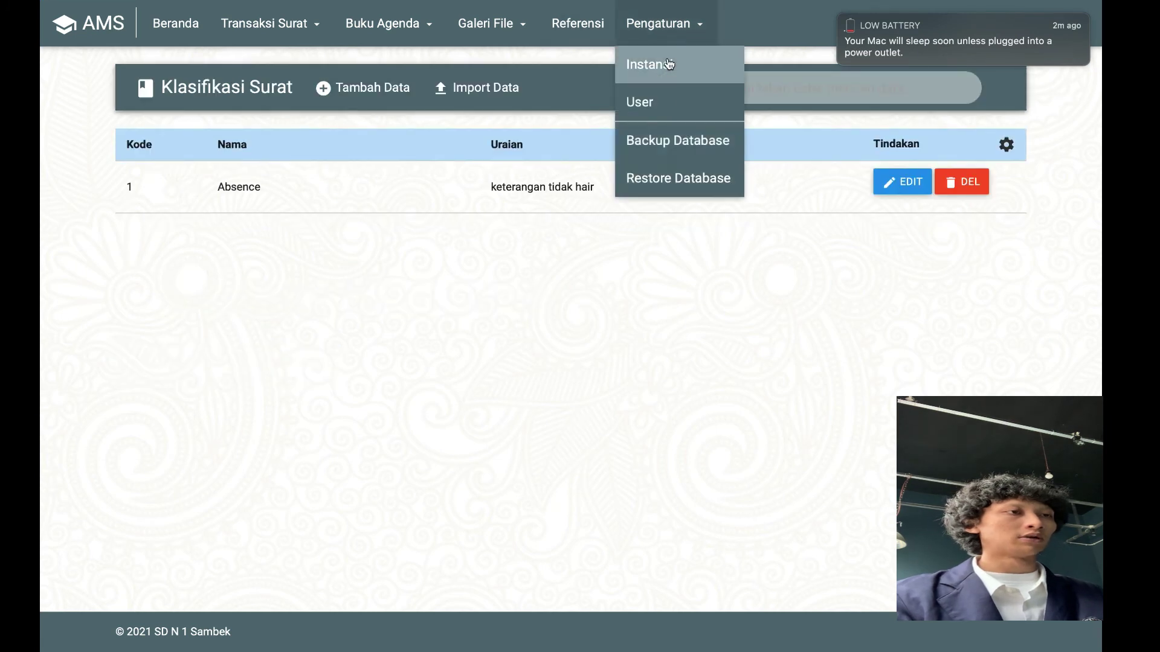
click(662, 114)
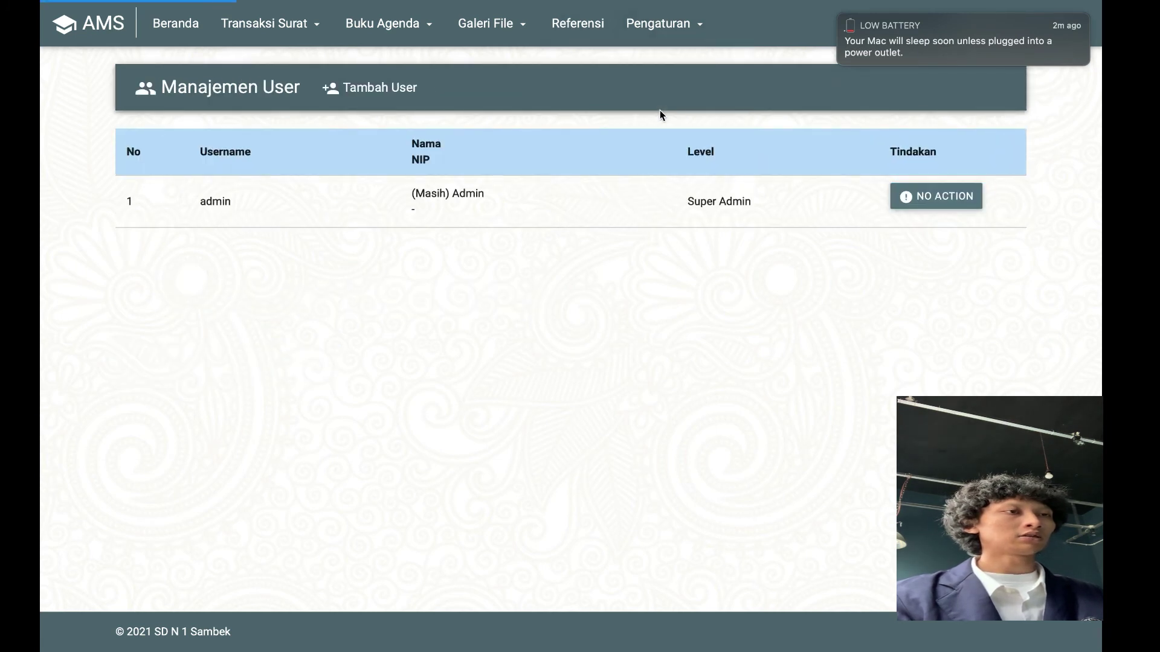
click(675, 34)
click(688, 142)
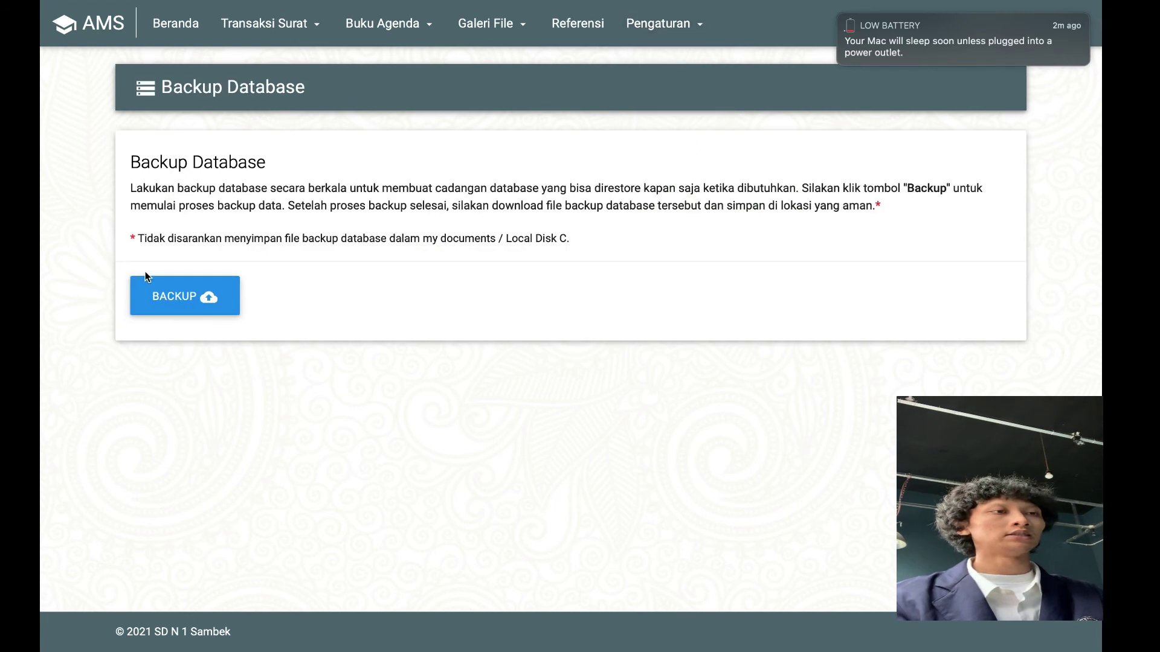
click(201, 305)
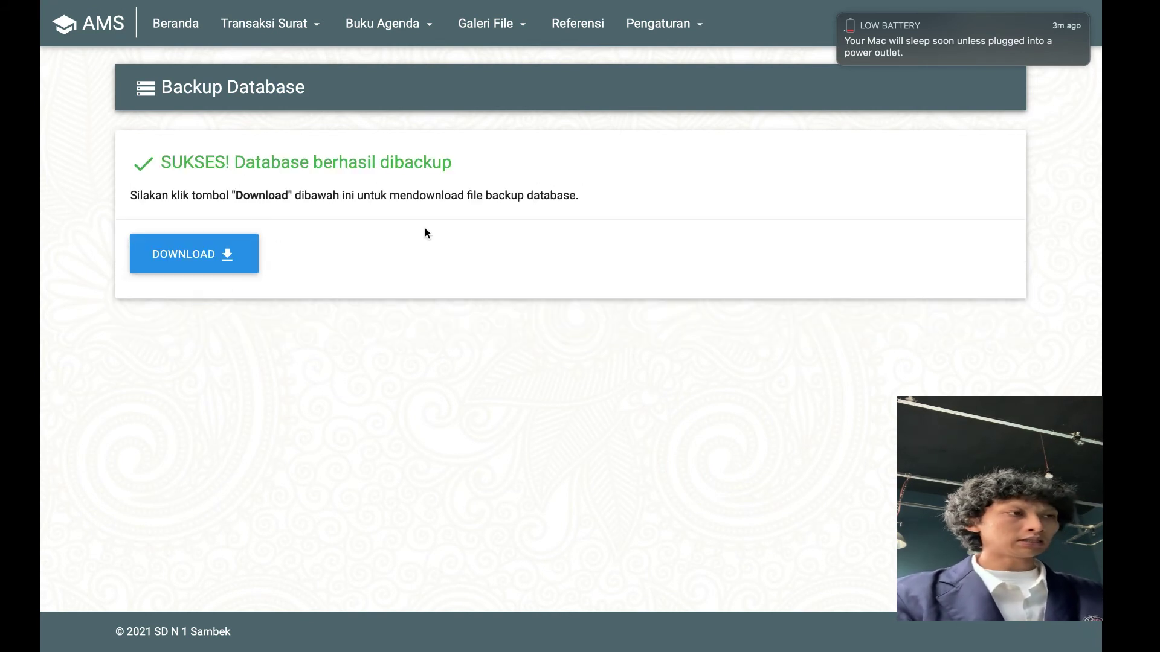
click(670, 28)
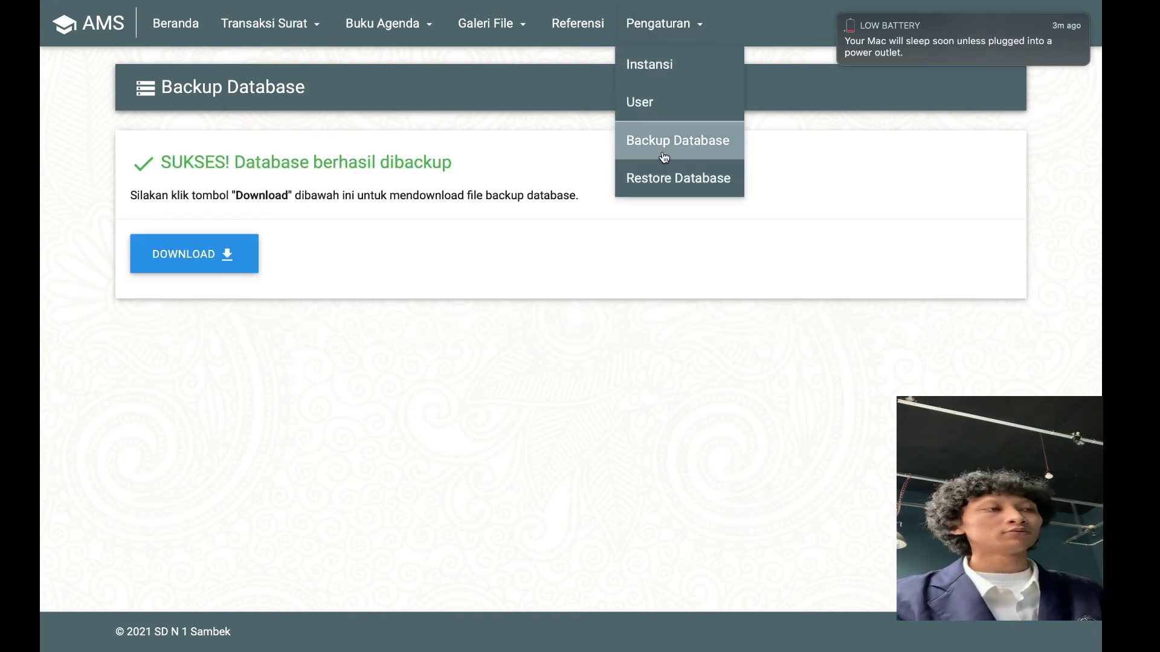
click(662, 175)
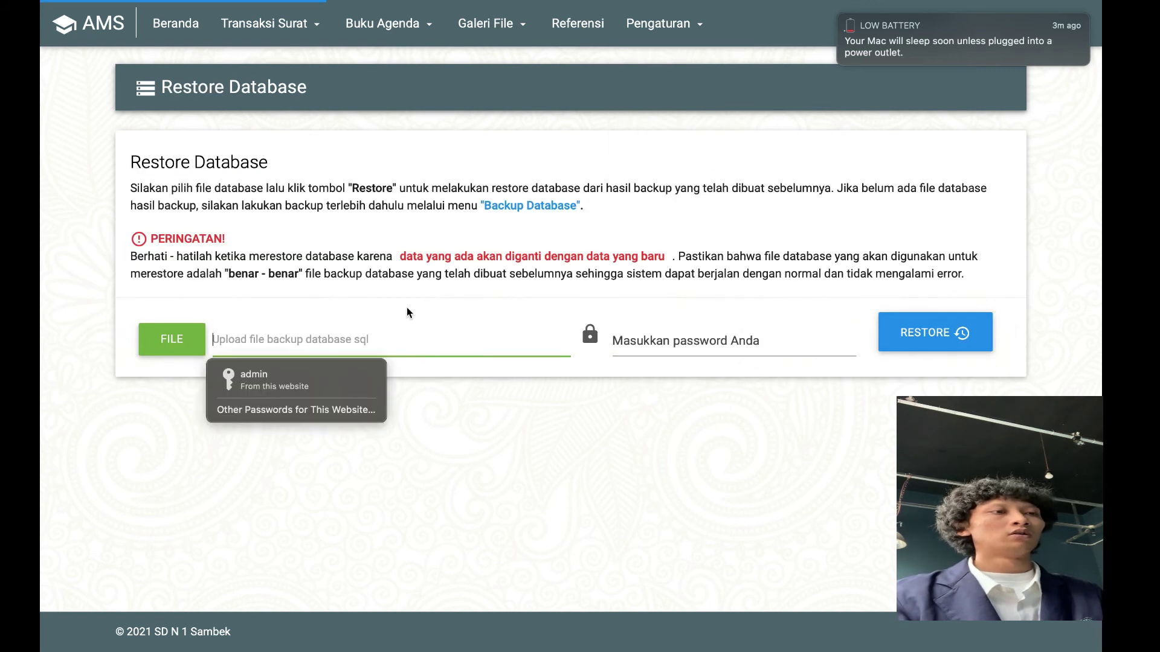
Restore from backup_2021-10-23_160435.sql in Downloads, entering the account password to confirm
click(184, 349)
click(177, 344)
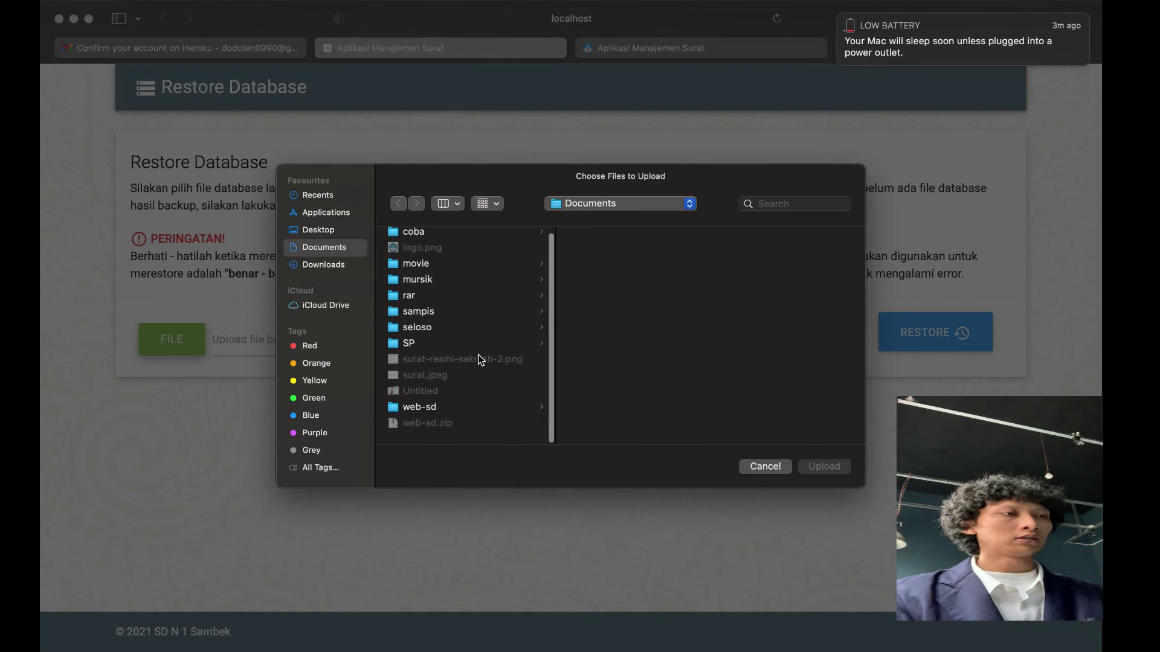
click(336, 266)
scroll(507, 329, down, 10)
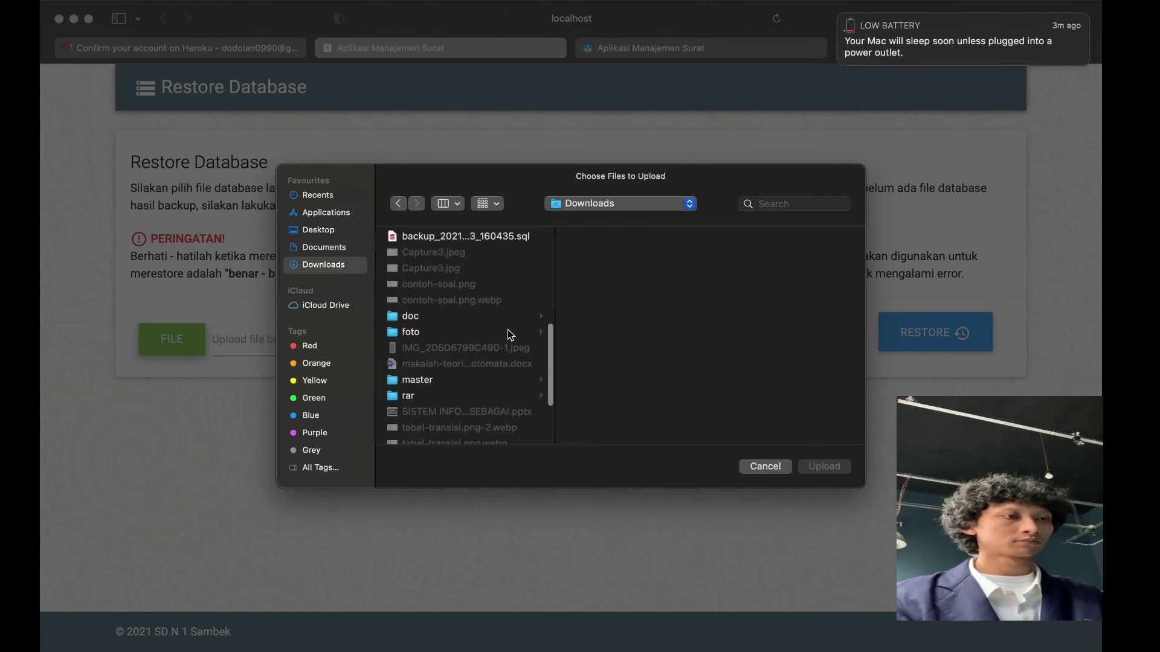
double_click(506, 236)
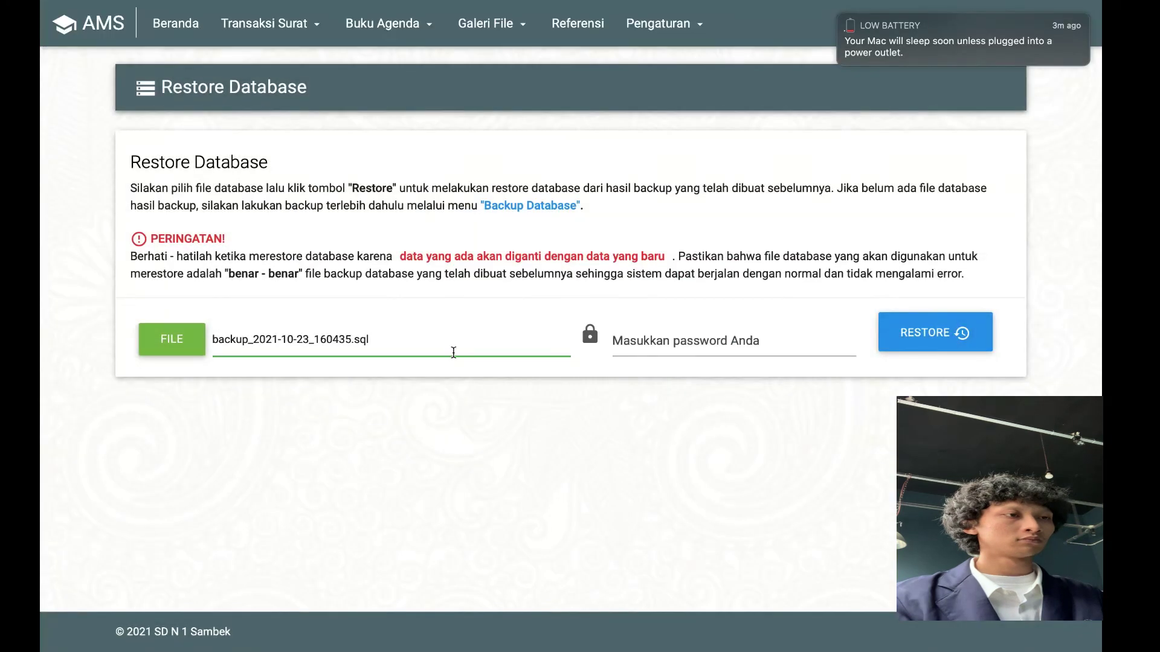
click(679, 339)
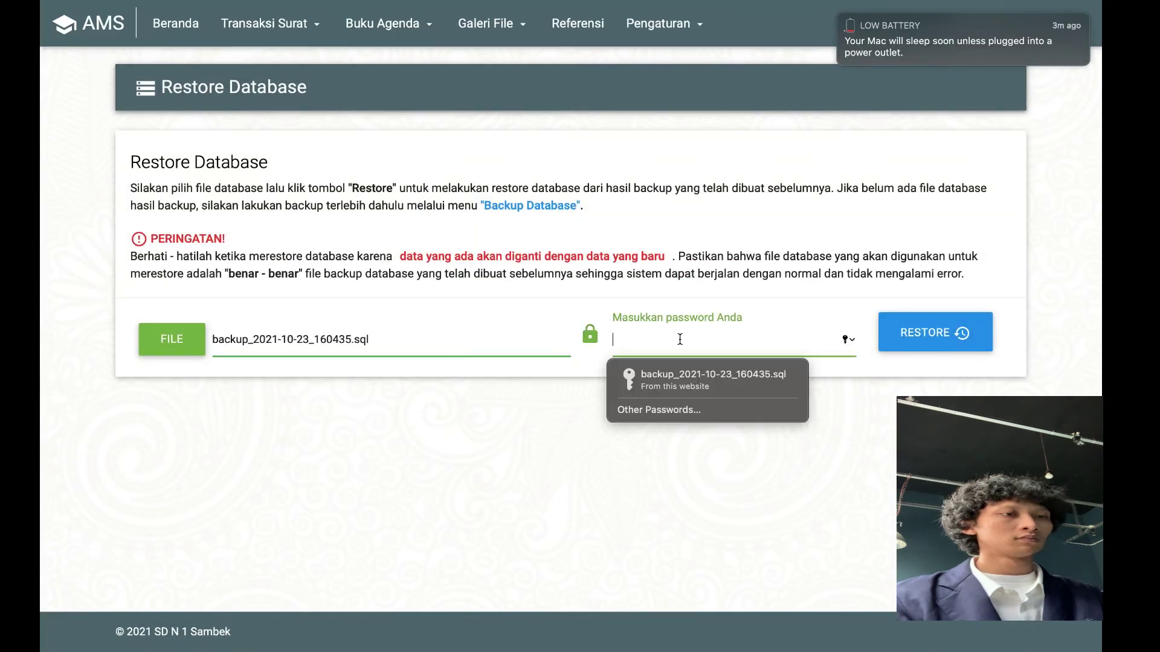
text(1234)
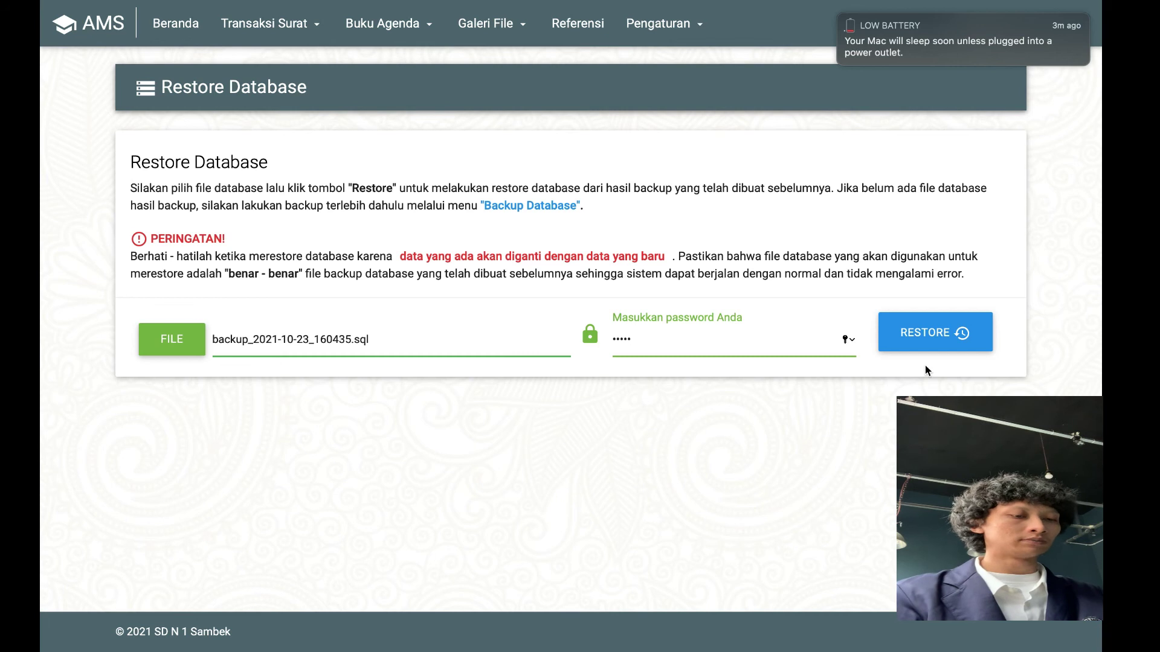
click(928, 342)
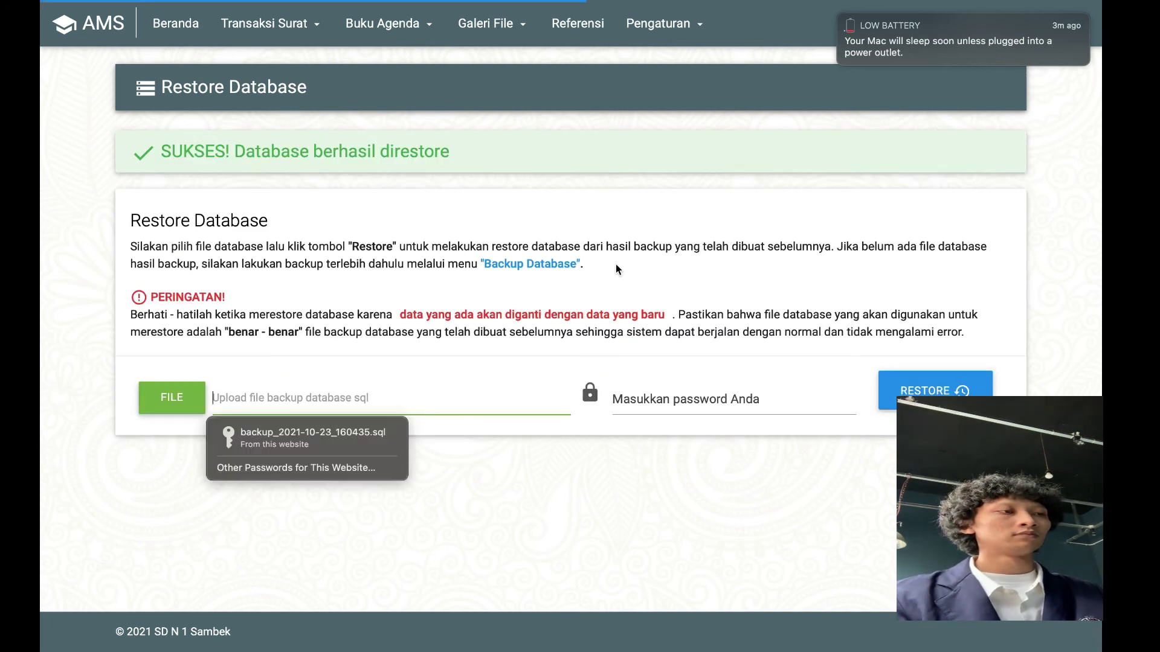
click(838, 24)
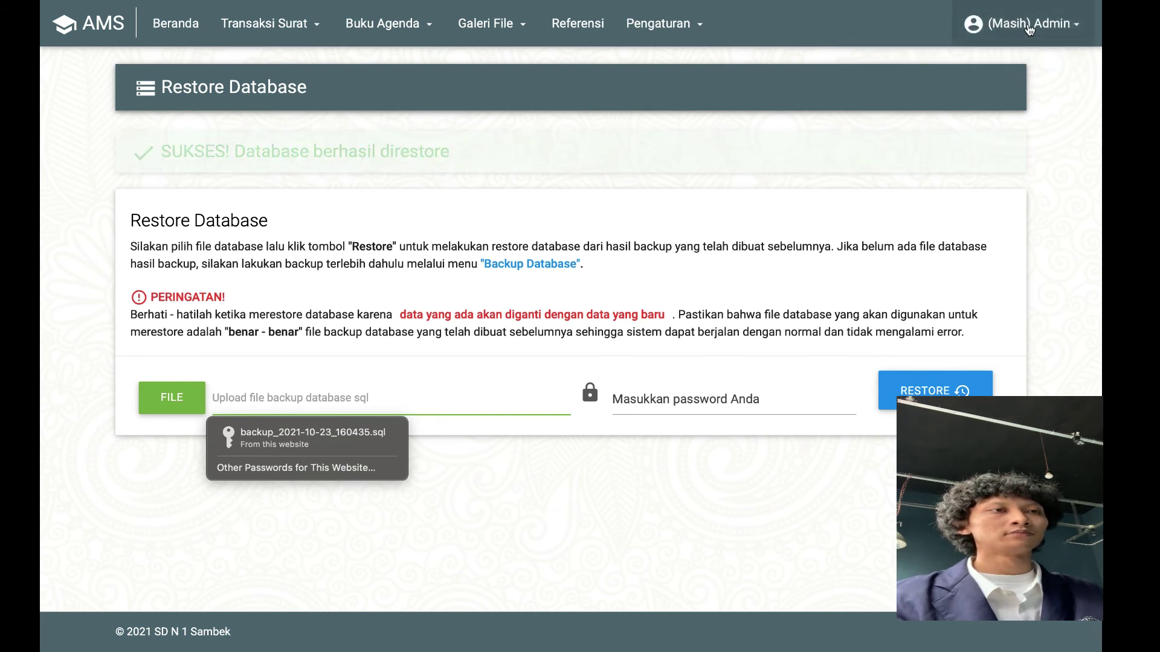
View the admin's Profil and edit form, cancel without changes, and return to Beranda
click(1029, 29)
click(1017, 72)
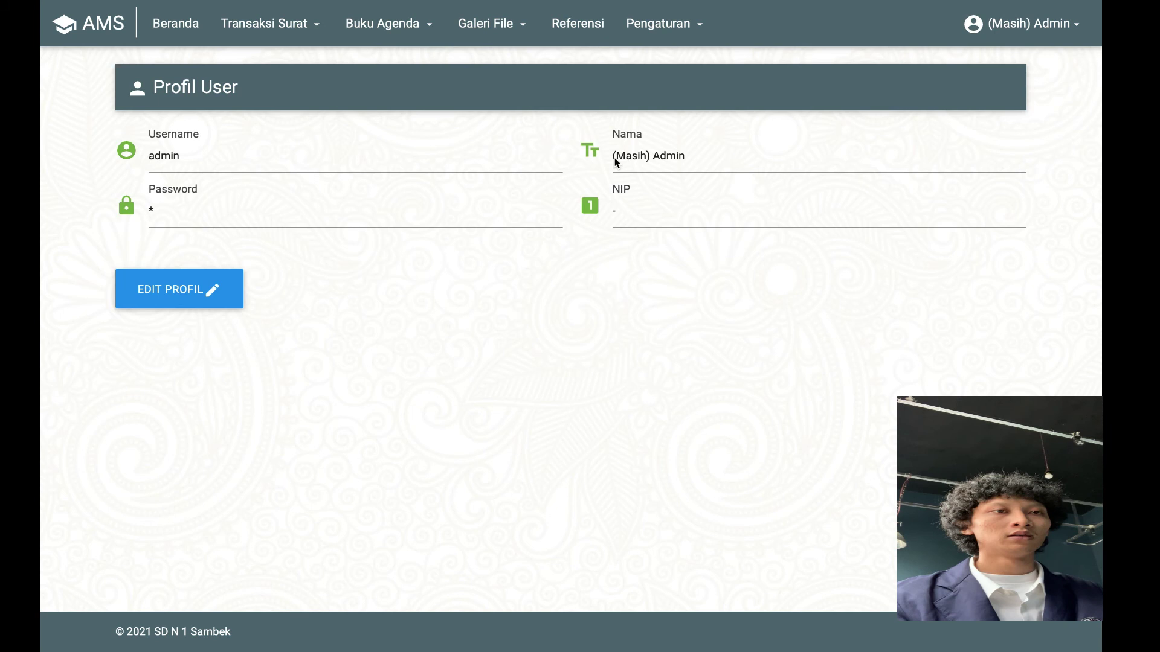
click(217, 284)
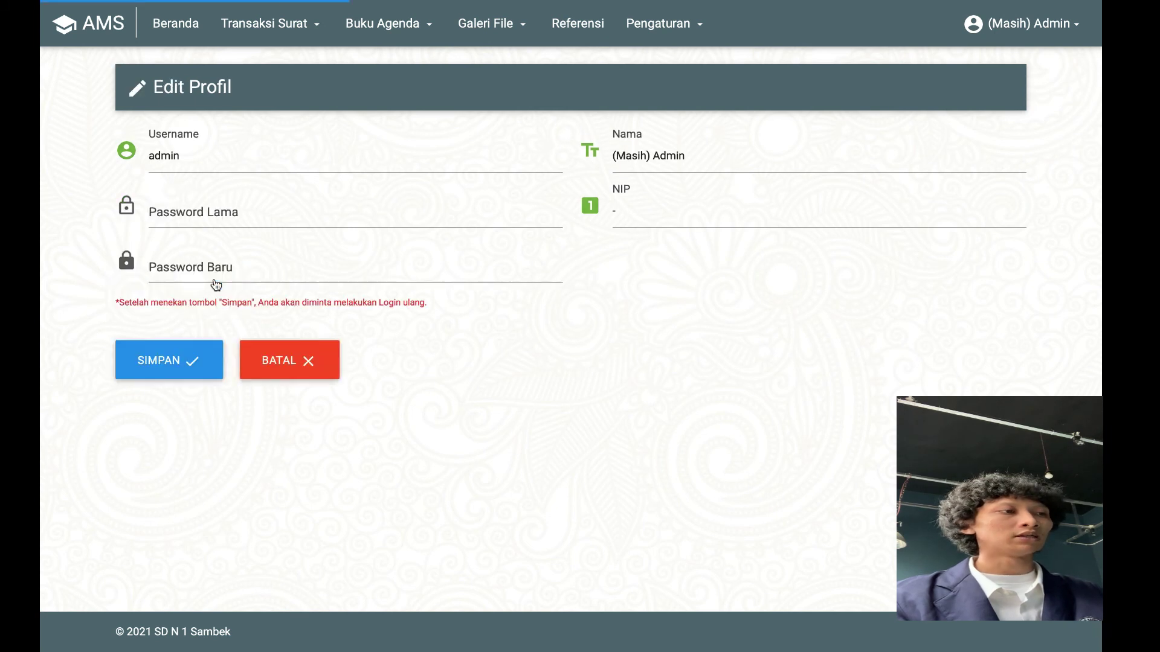
click(313, 355)
click(1043, 24)
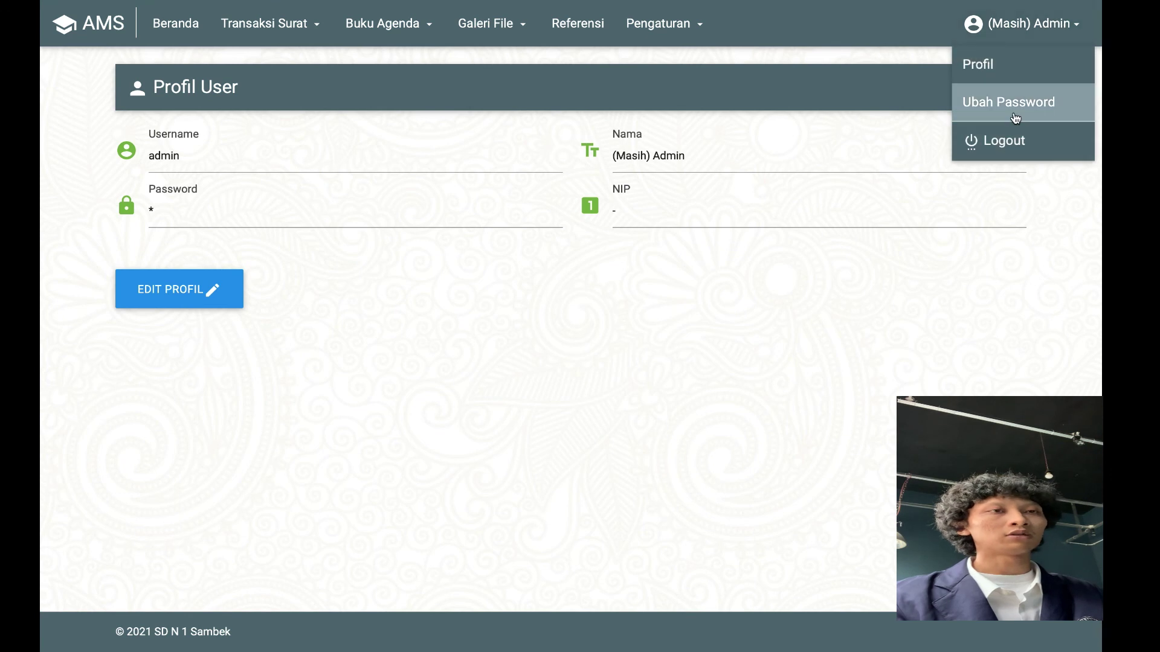
click(200, 24)
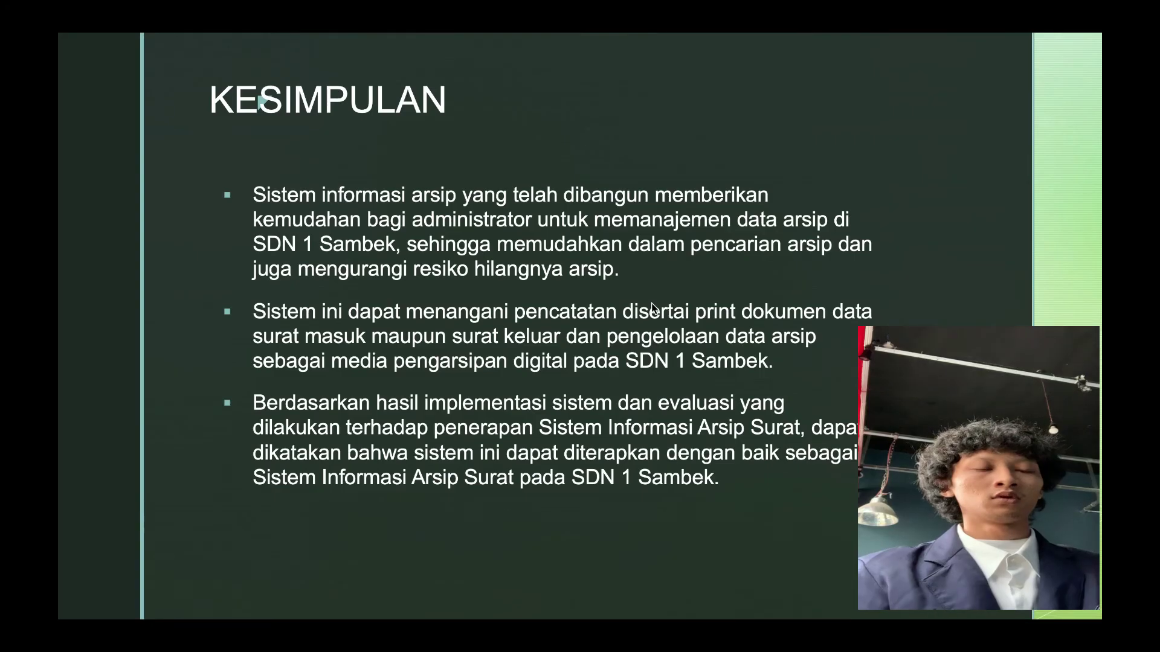